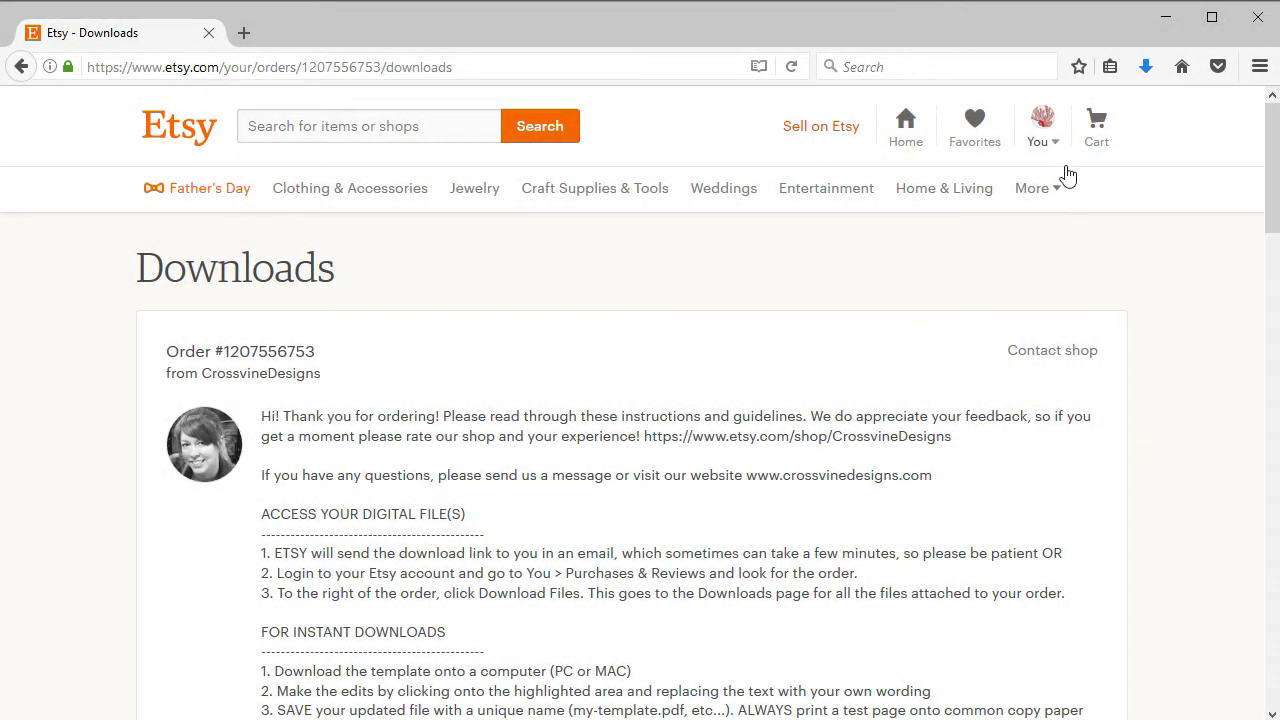
- Download BT104SC-3-16x20.pdf from the Etsy order and save it to the Downloads folder
{"action": "scroll", "coordinate": [1066, 171], "scroll_direction": "down", "scroll_amount": 10}
{"action": "scroll", "coordinate": [1105, 398], "scroll_direction": "down", "scroll_amount": 5}
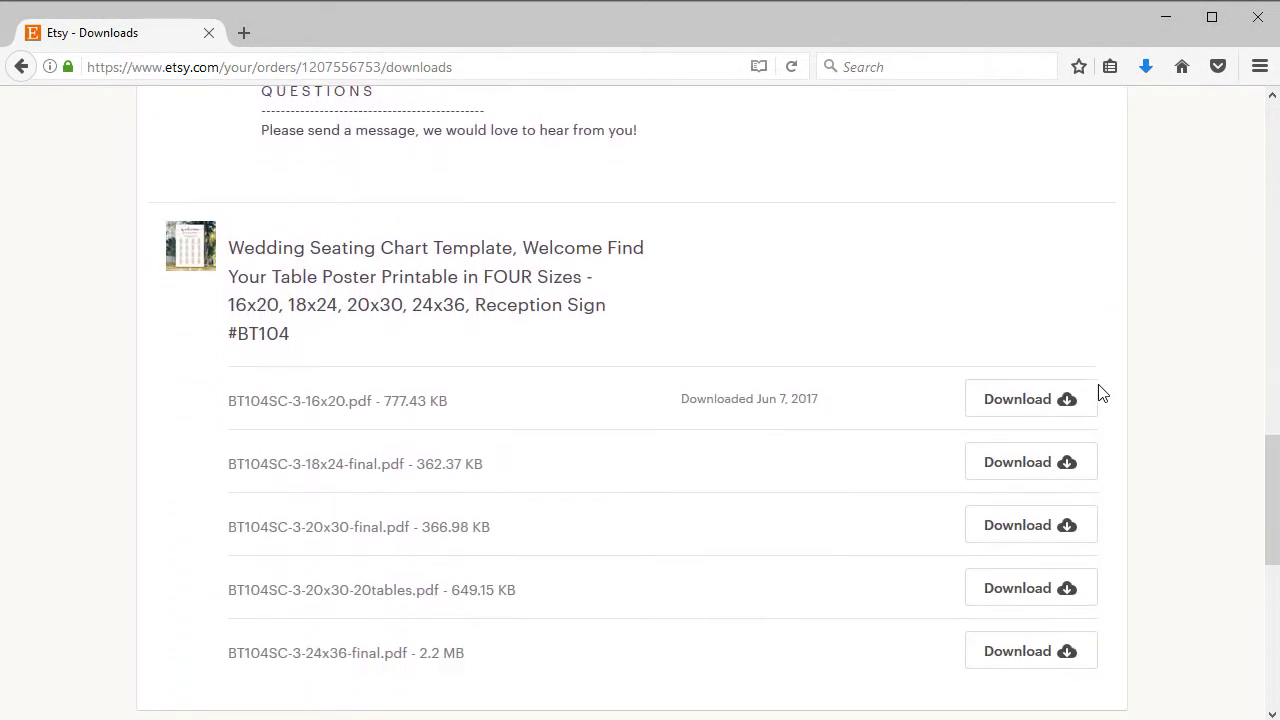
{"action": "left_click", "coordinate": [1038, 402]}
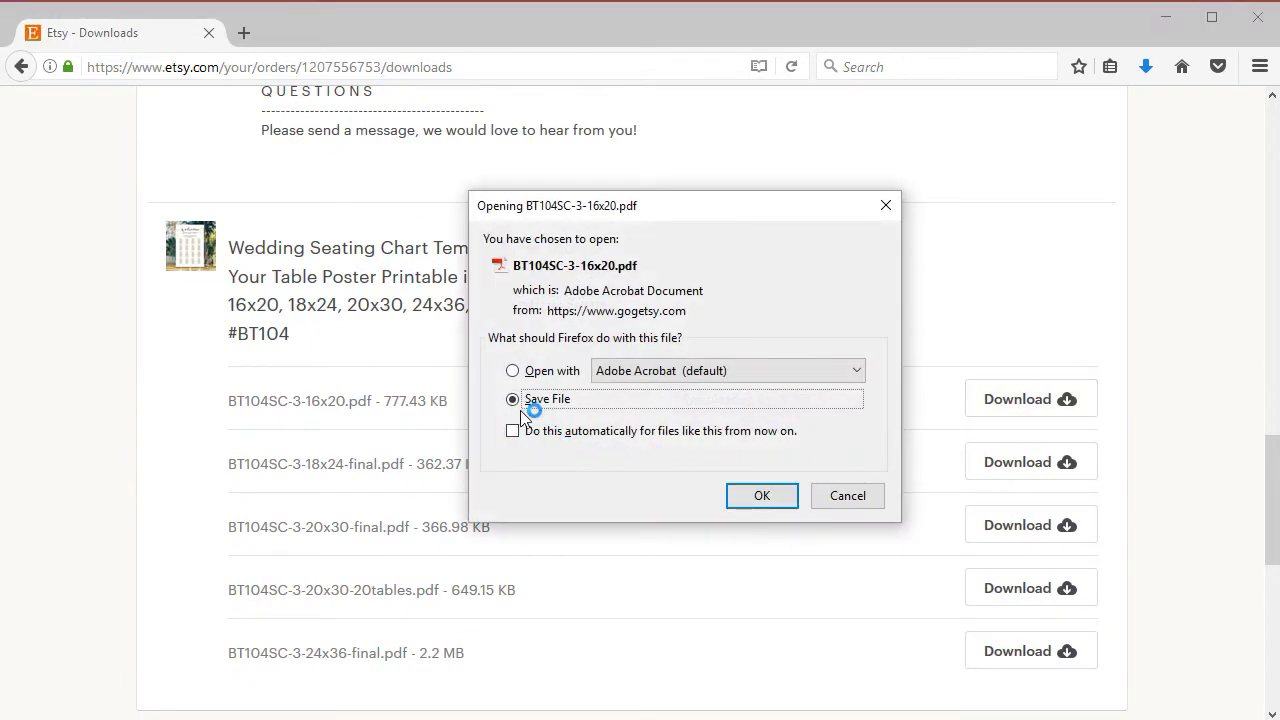
{"action": "left_click", "coordinate": [517, 400]}
{"action": "left_click", "coordinate": [765, 497]}
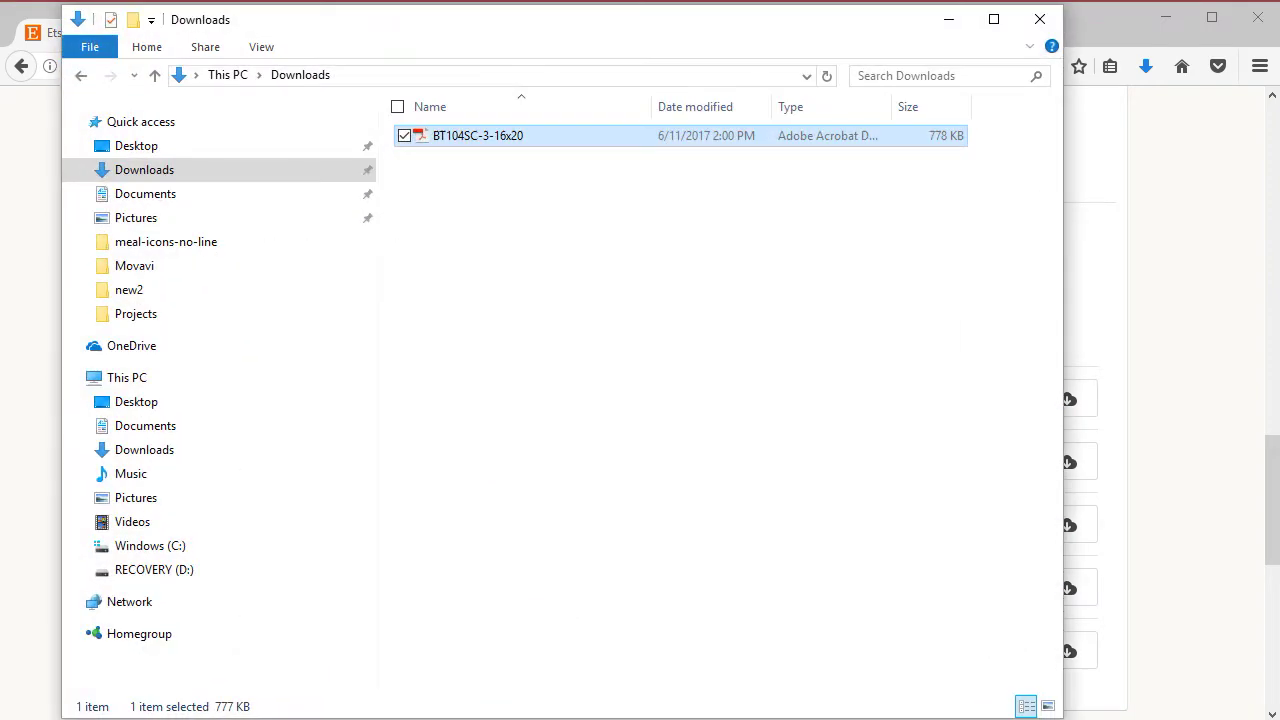
{"action": "key", "text": "super"}
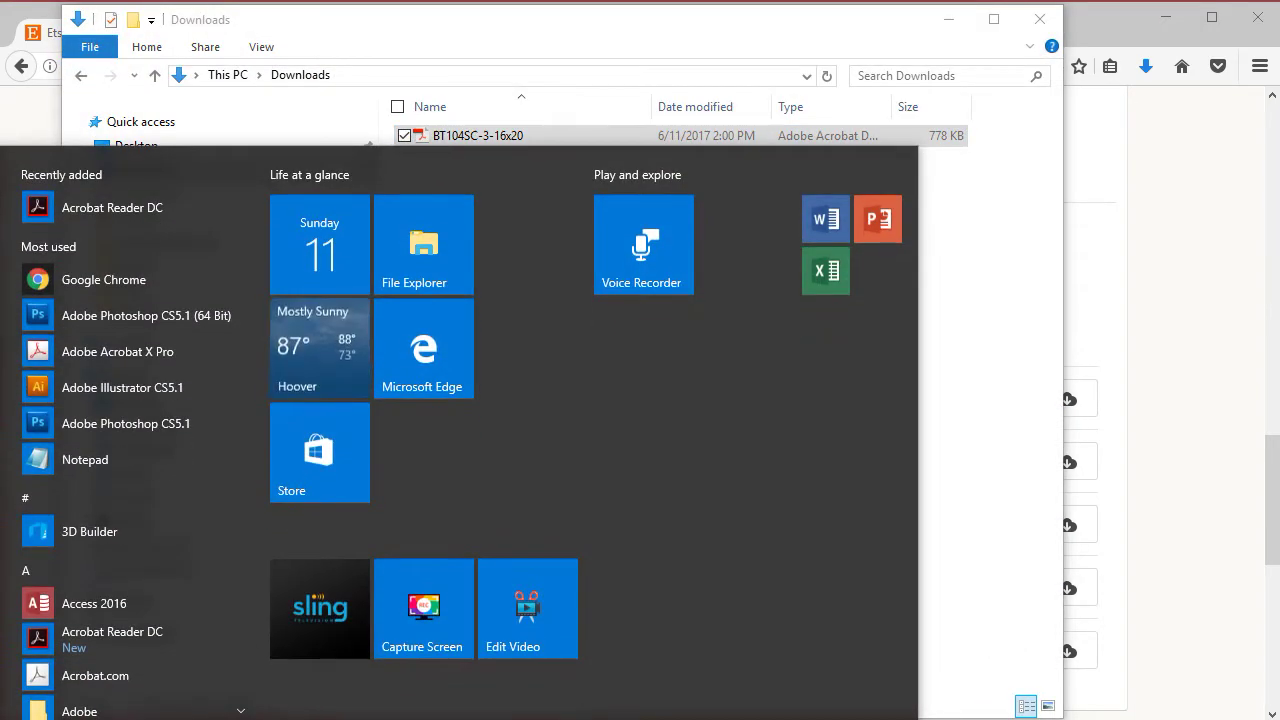
- Launch Acrobat Reader DC and open BT104SC-3-16x20.pdf from the Downloads folder
{"action": "left_click", "coordinate": [112, 208]}
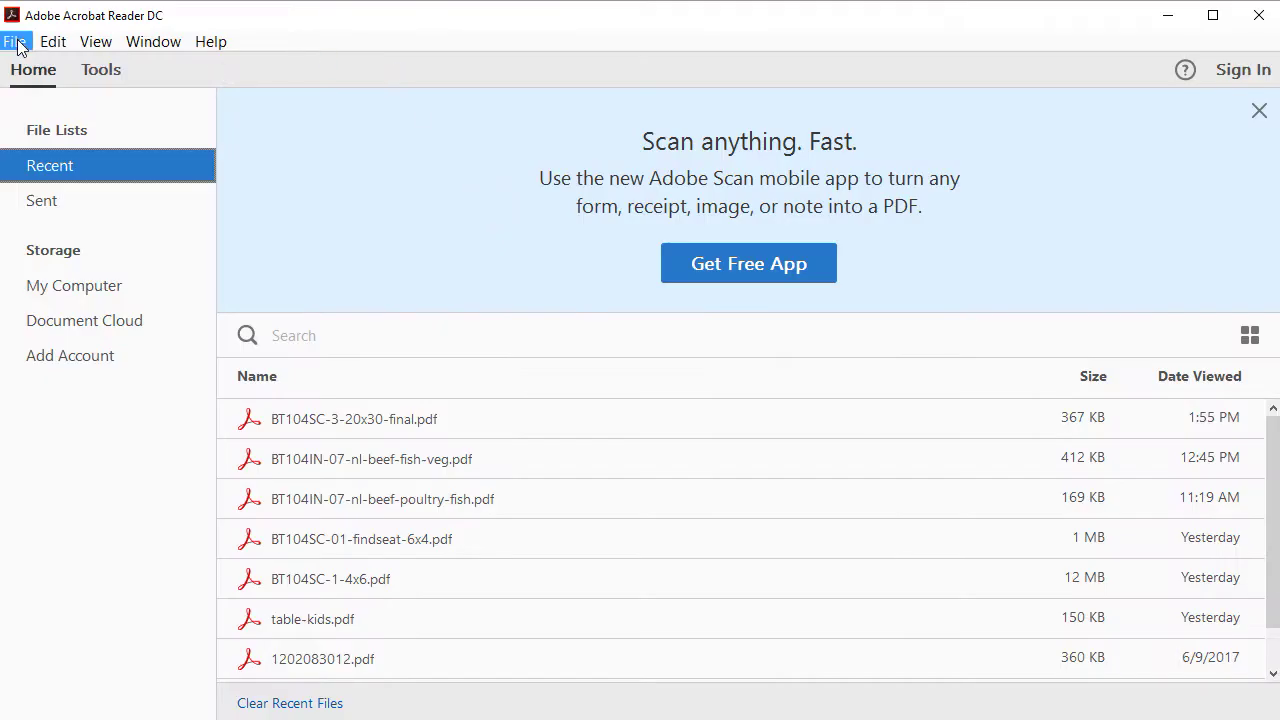
{"action": "left_click", "coordinate": [16, 41]}
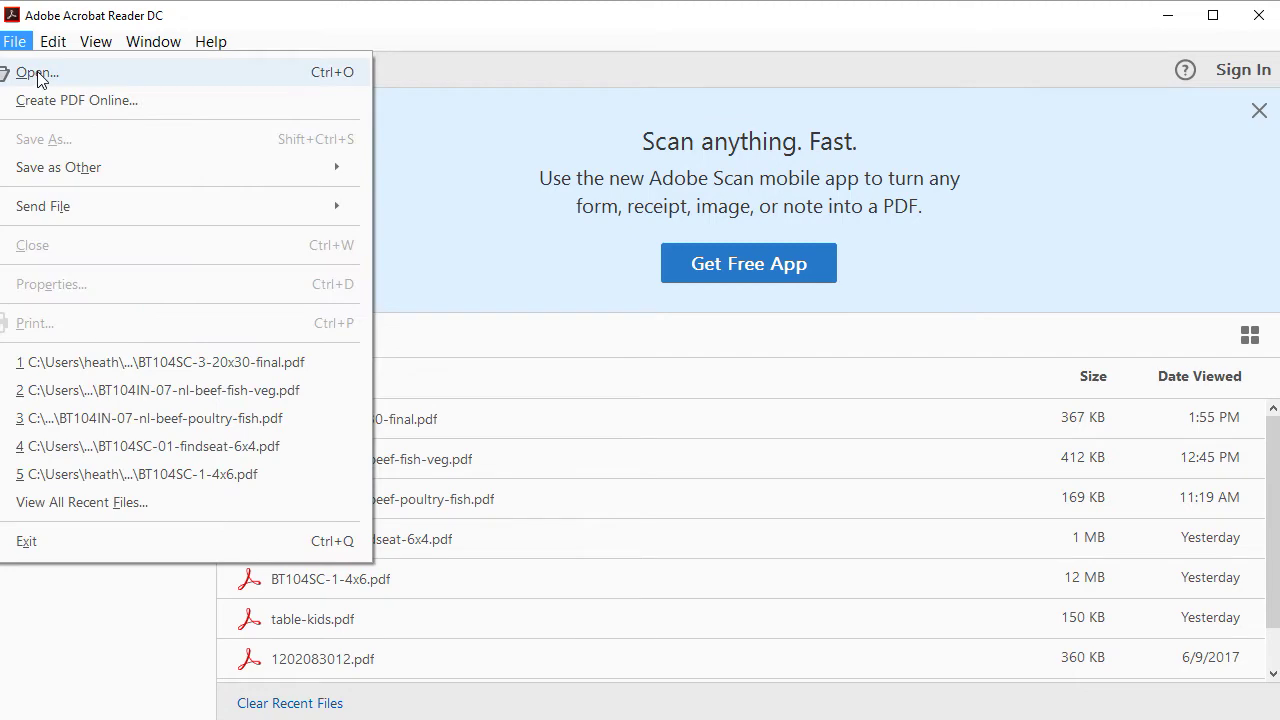
{"action": "left_click", "coordinate": [38, 74]}
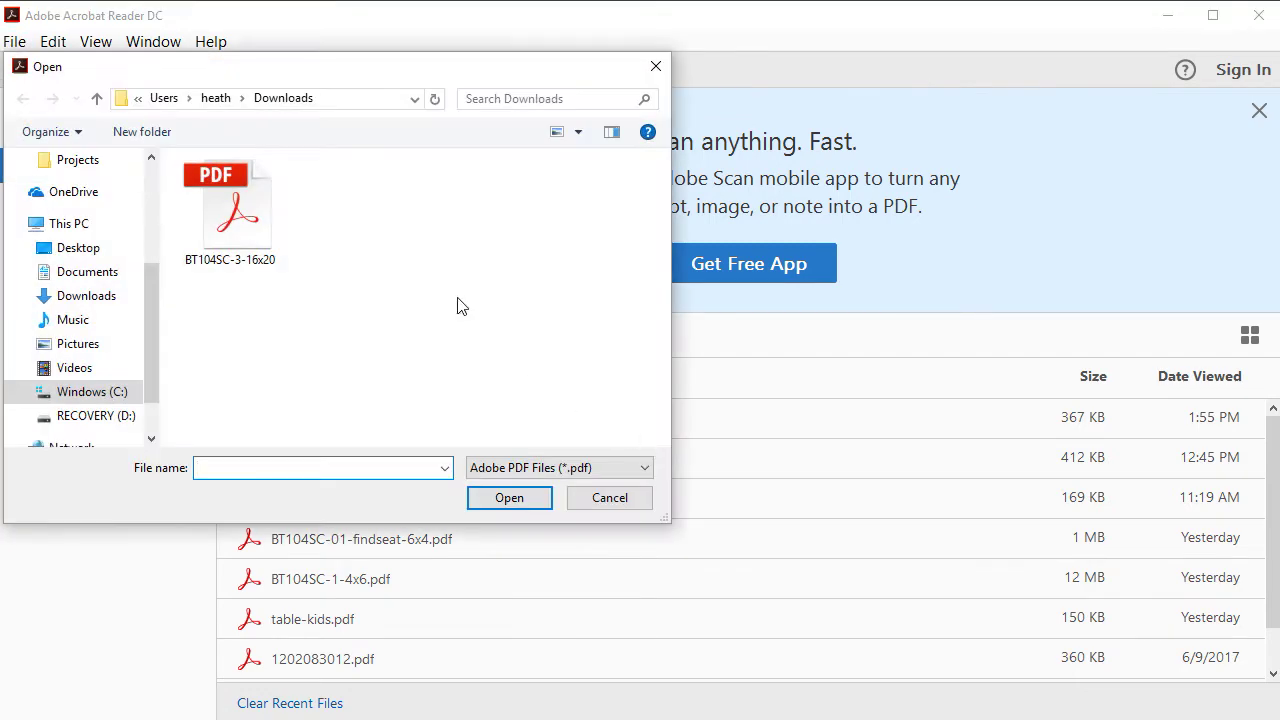
{"action": "left_click", "coordinate": [262, 216]}
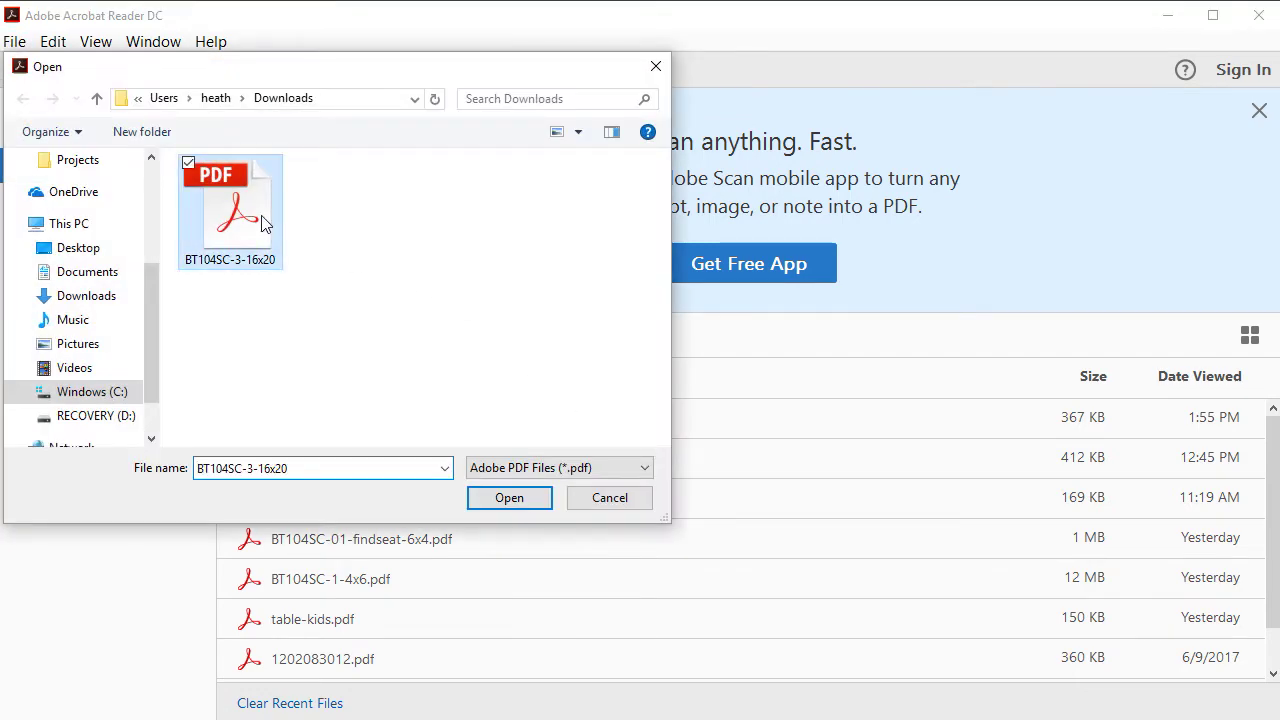
{"action": "left_click", "coordinate": [510, 498]}
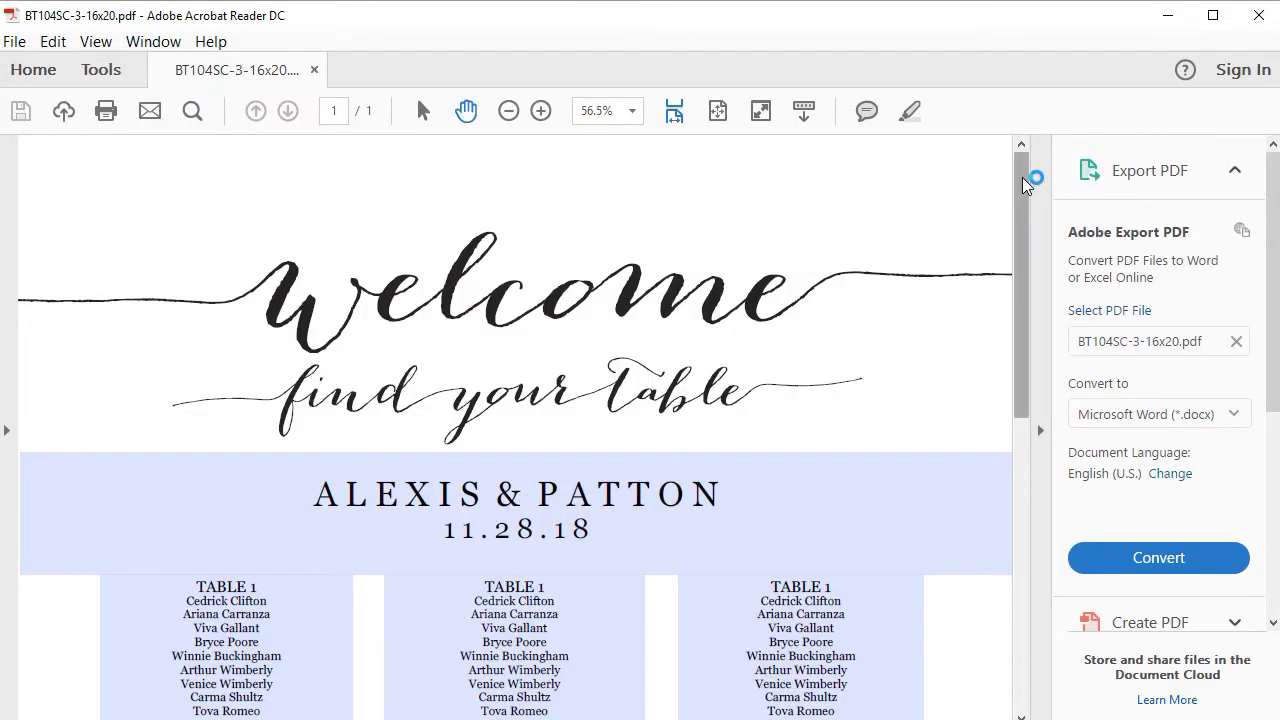
{"action": "left_click_drag", "start_coordinate": [1023, 162], "coordinate": [1006, 541]}
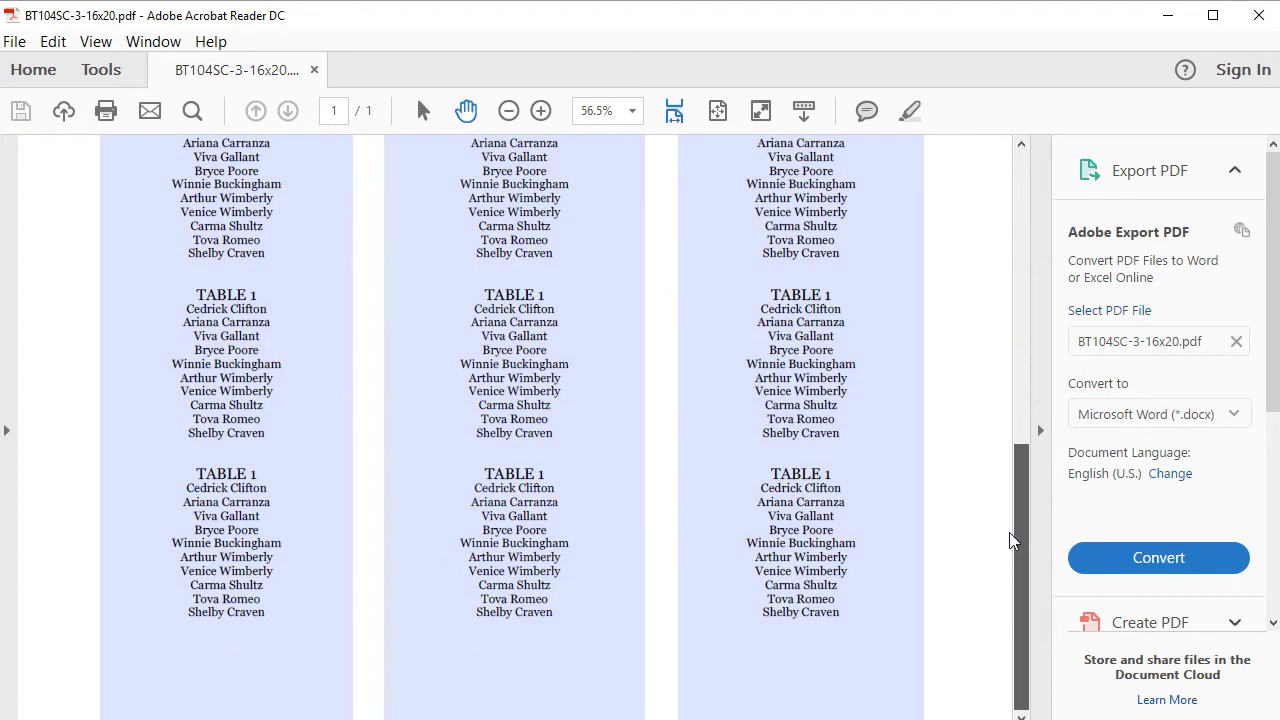
{"action": "left_click_drag", "start_coordinate": [1013, 489], "coordinate": [1028, 160]}
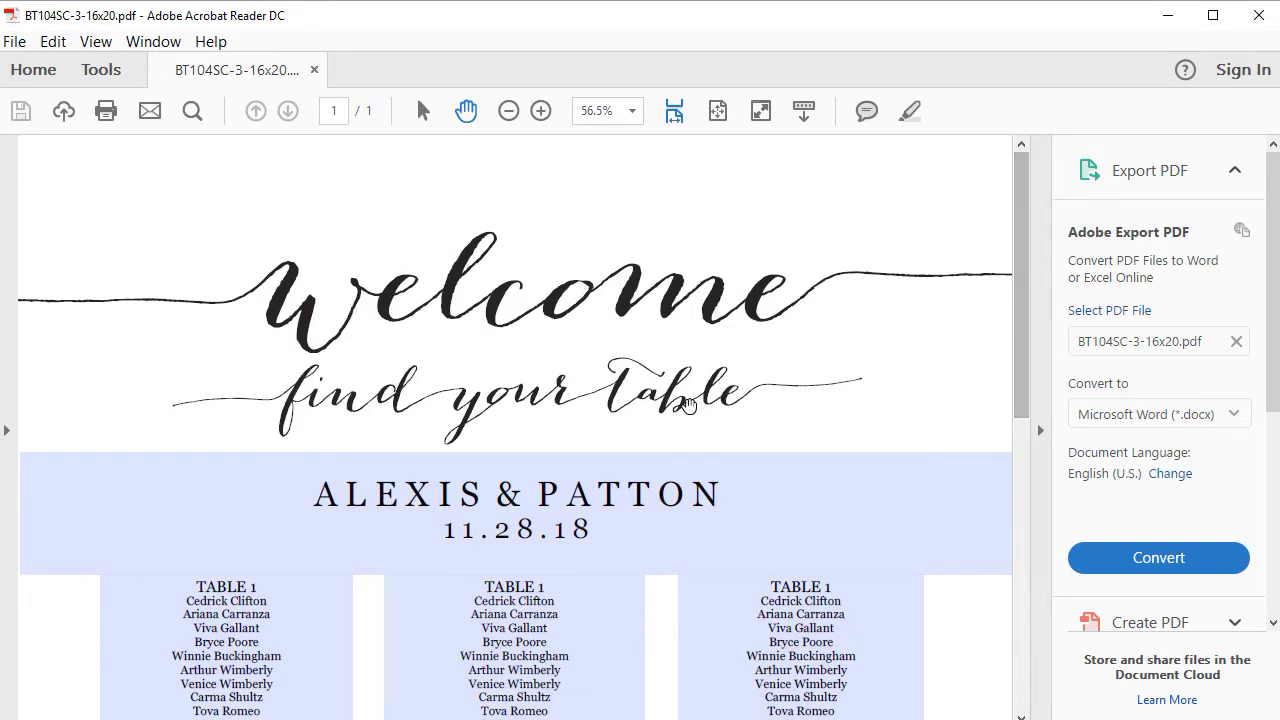
{"action": "left_click", "coordinate": [523, 483]}
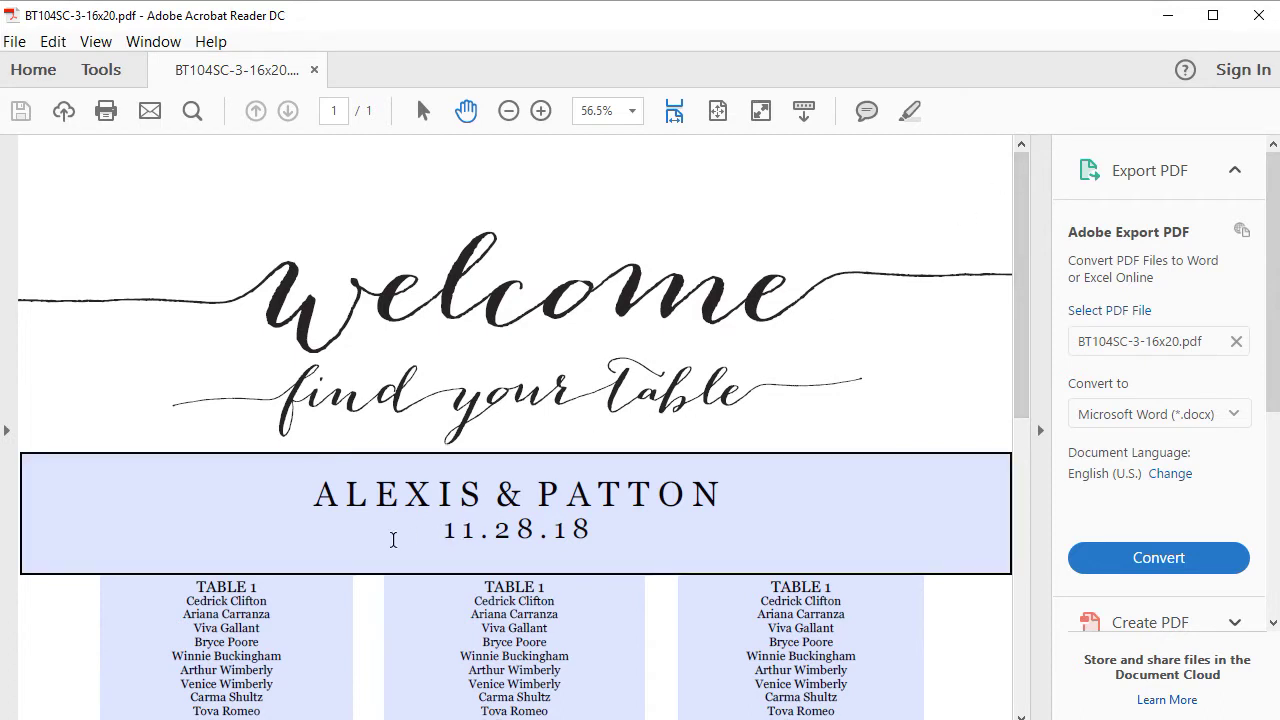
- Replace the couple's names with the new couple's names and change the date from 11.28.18 to 11.21.2018
{"action": "left_click_drag", "start_coordinate": [309, 487], "coordinate": [746, 490]}
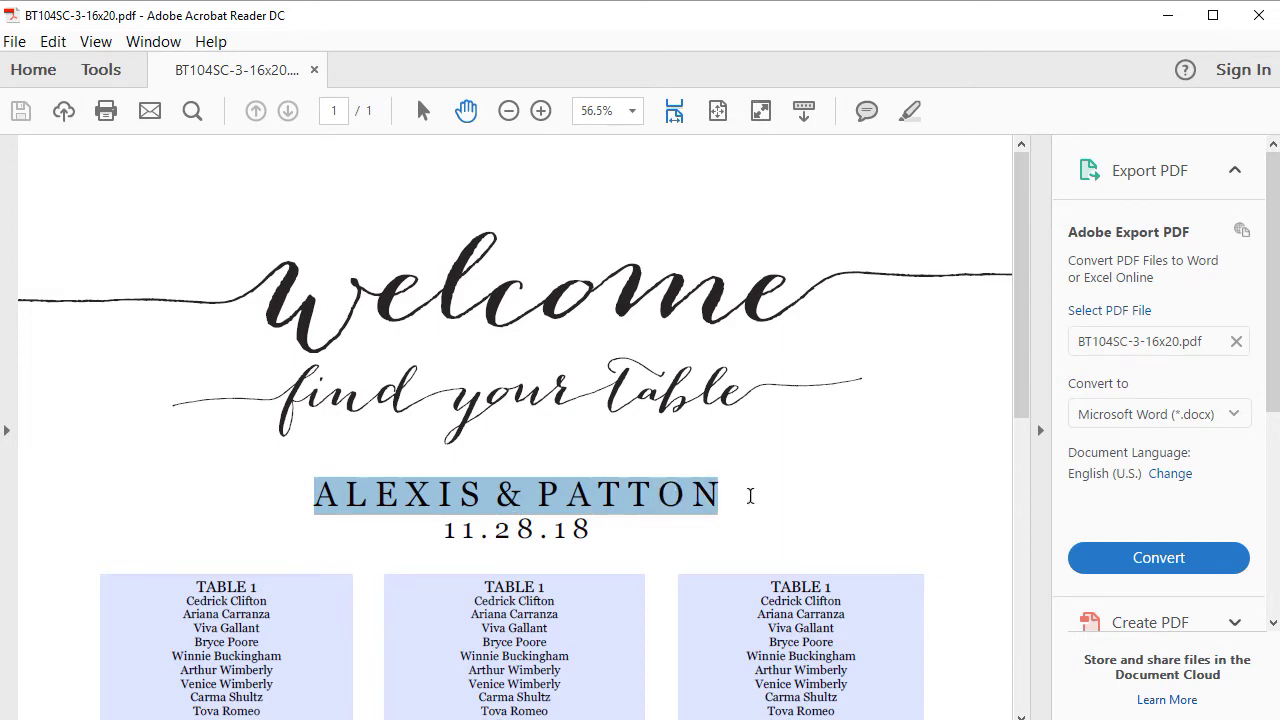
{"action": "type", "text": "ANDREA"}
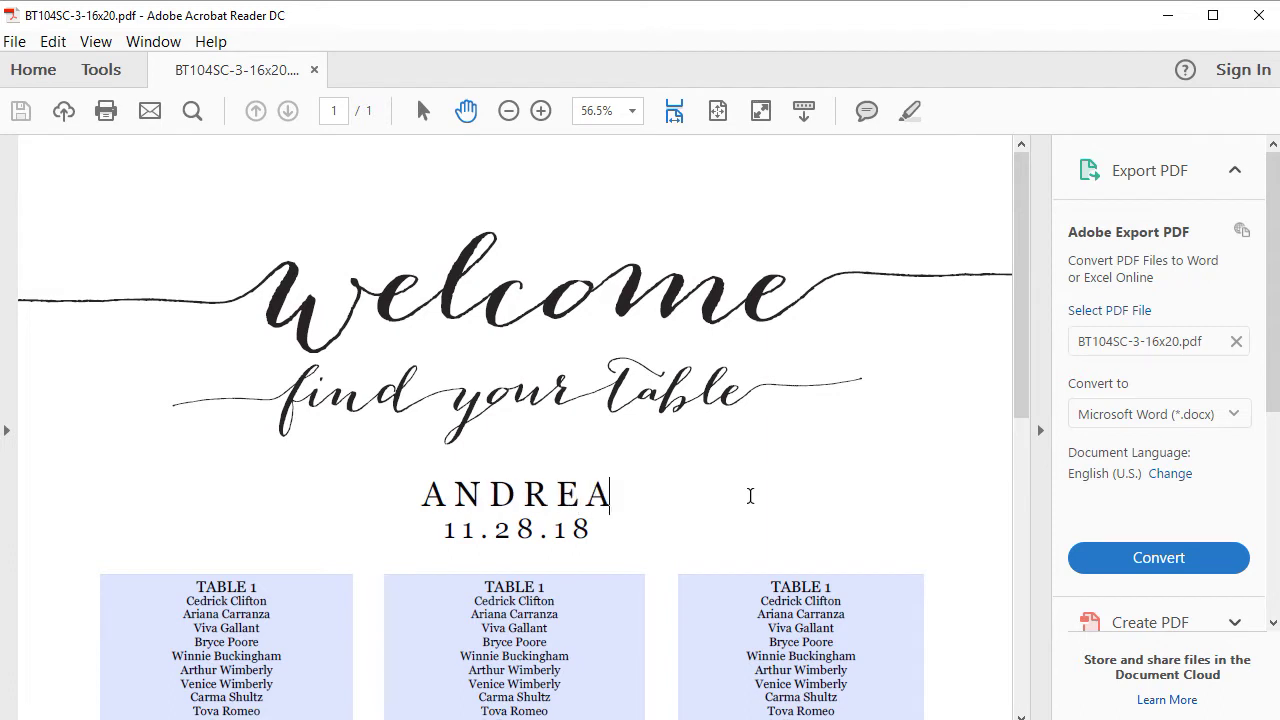
{"action": "type", "text": " & MA"}
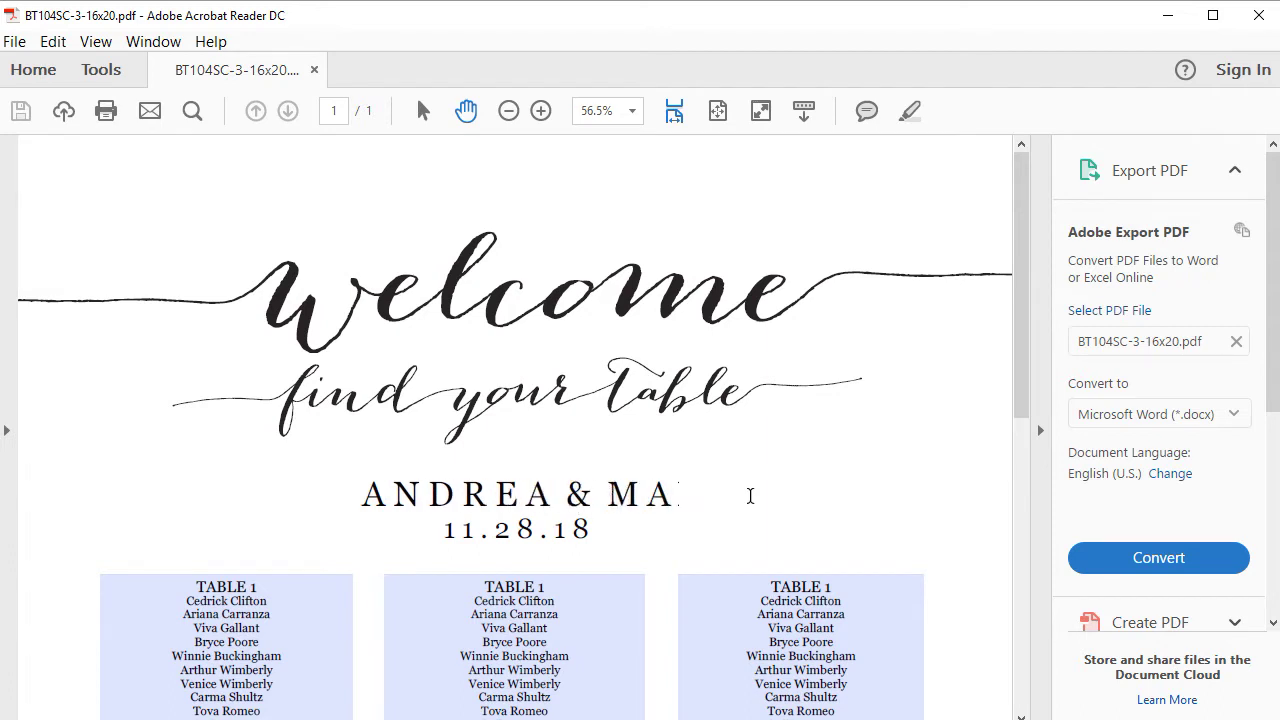
{"action": "type", "text": "TTHEW"}
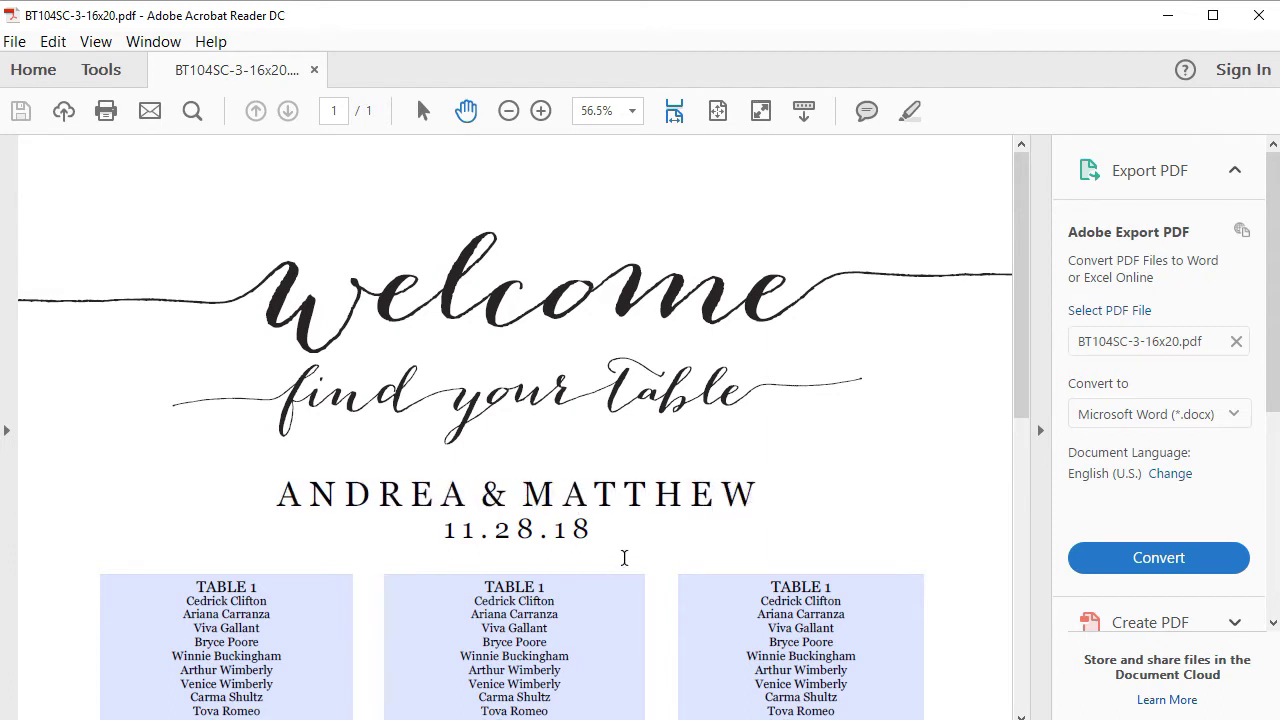
{"action": "left_click_drag", "start_coordinate": [442, 530], "coordinate": [608, 529]}
{"action": "type", "text": "11.21.2018"}
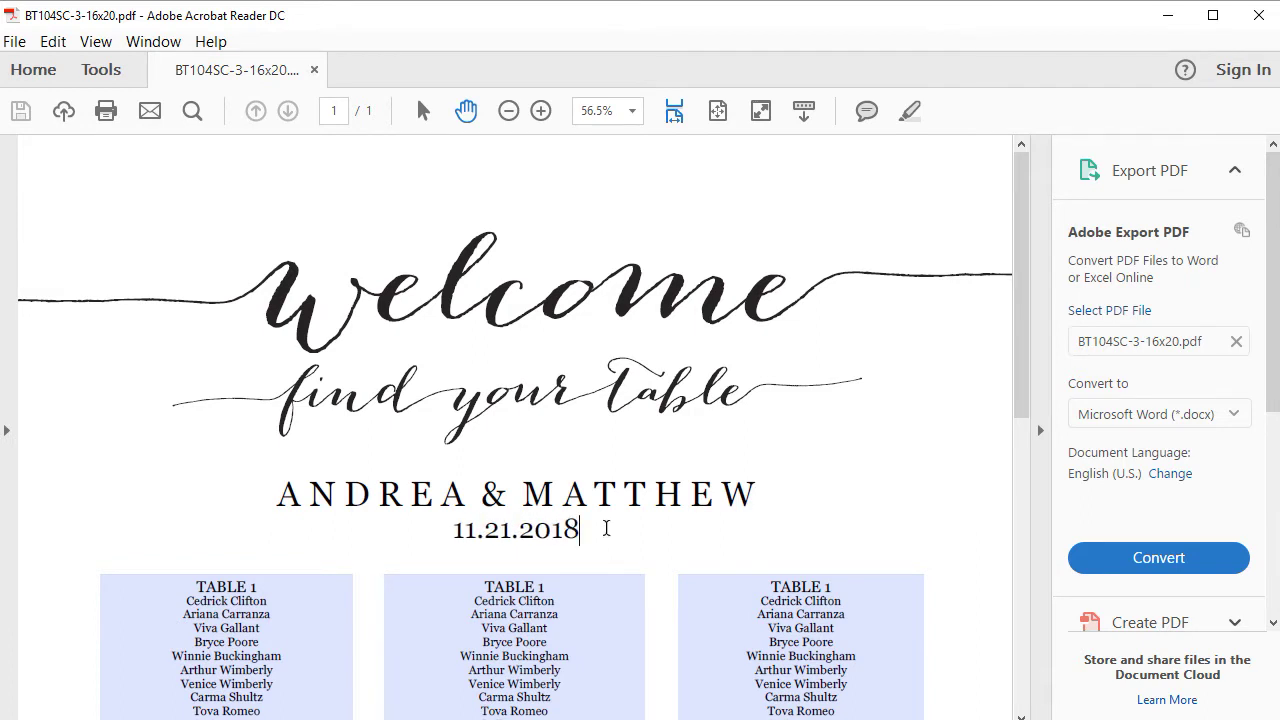
{"action": "left_click", "coordinate": [928, 347]}
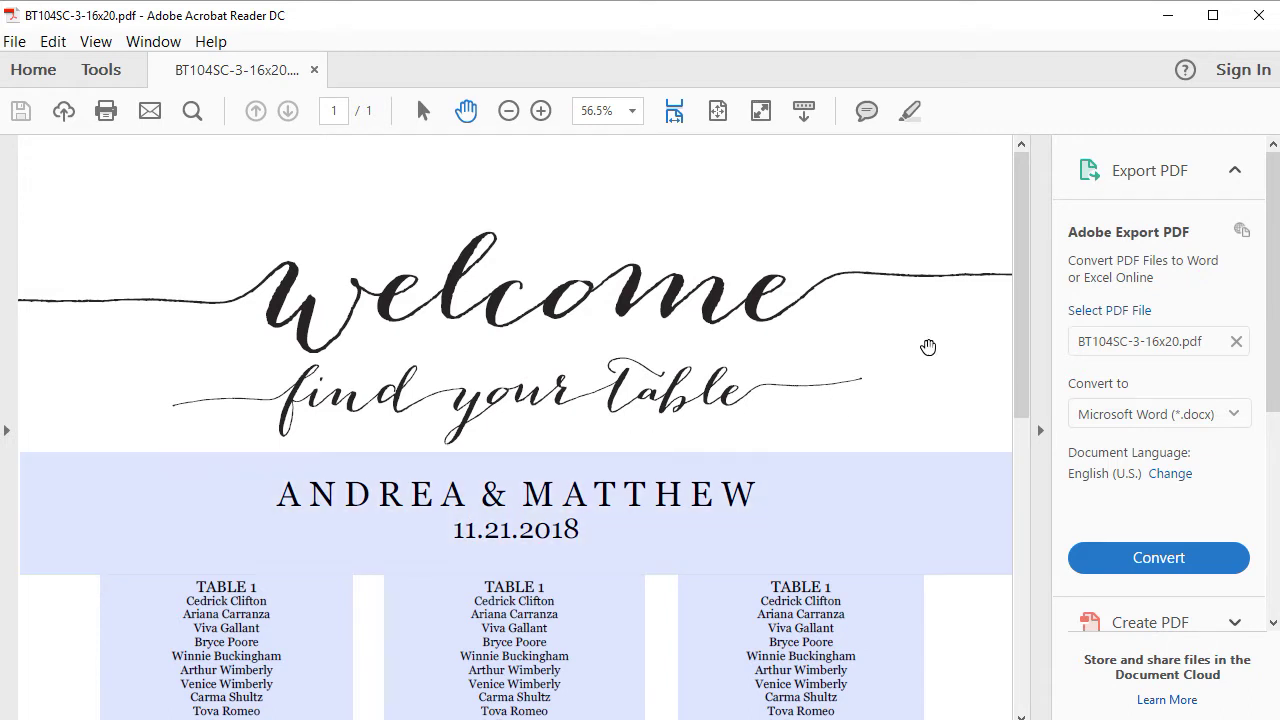
- Save the edited chart over the existing BT104SC-3-16x20.pdf in Downloads
{"action": "left_click", "coordinate": [10, 46]}
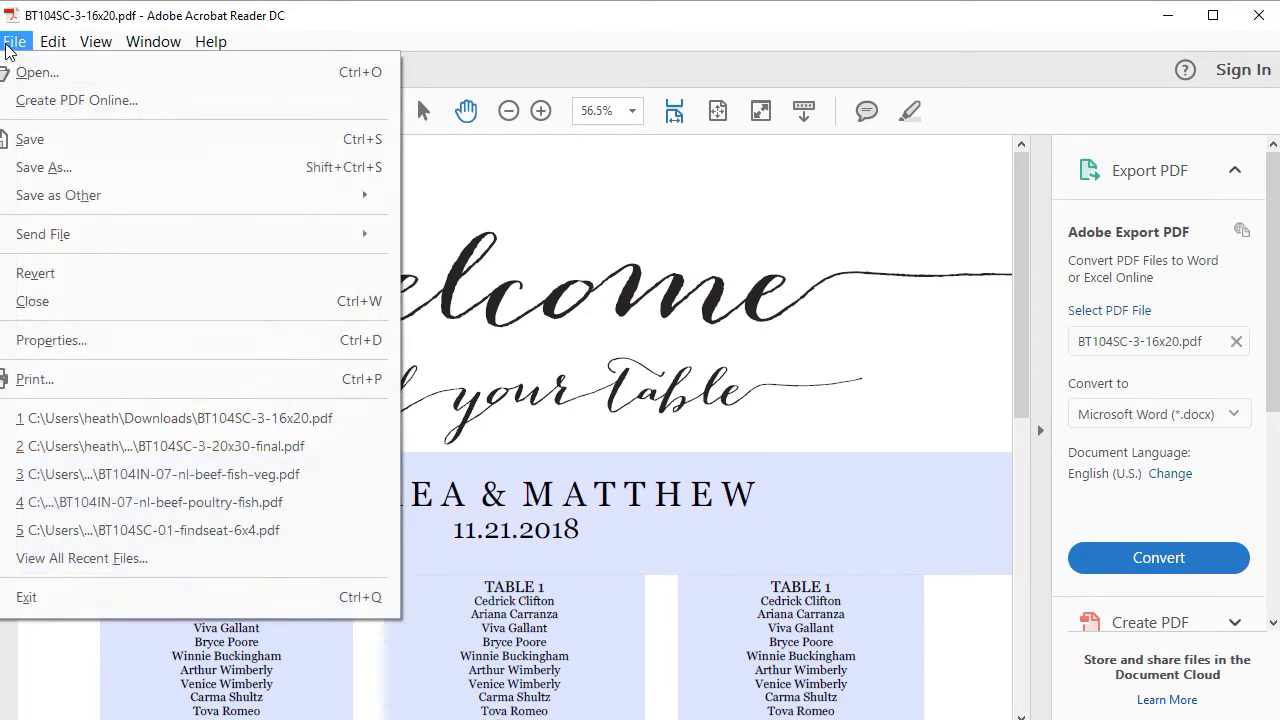
{"action": "left_click", "coordinate": [42, 143]}
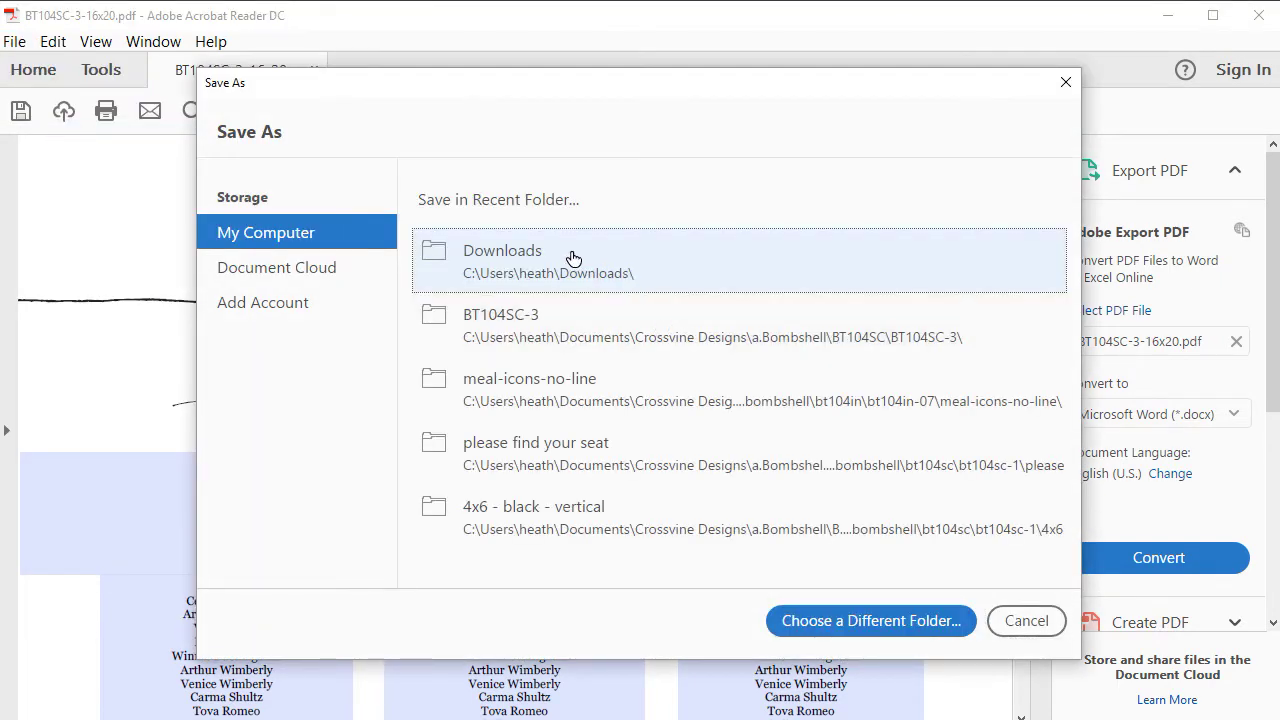
{"action": "left_click", "coordinate": [573, 259]}
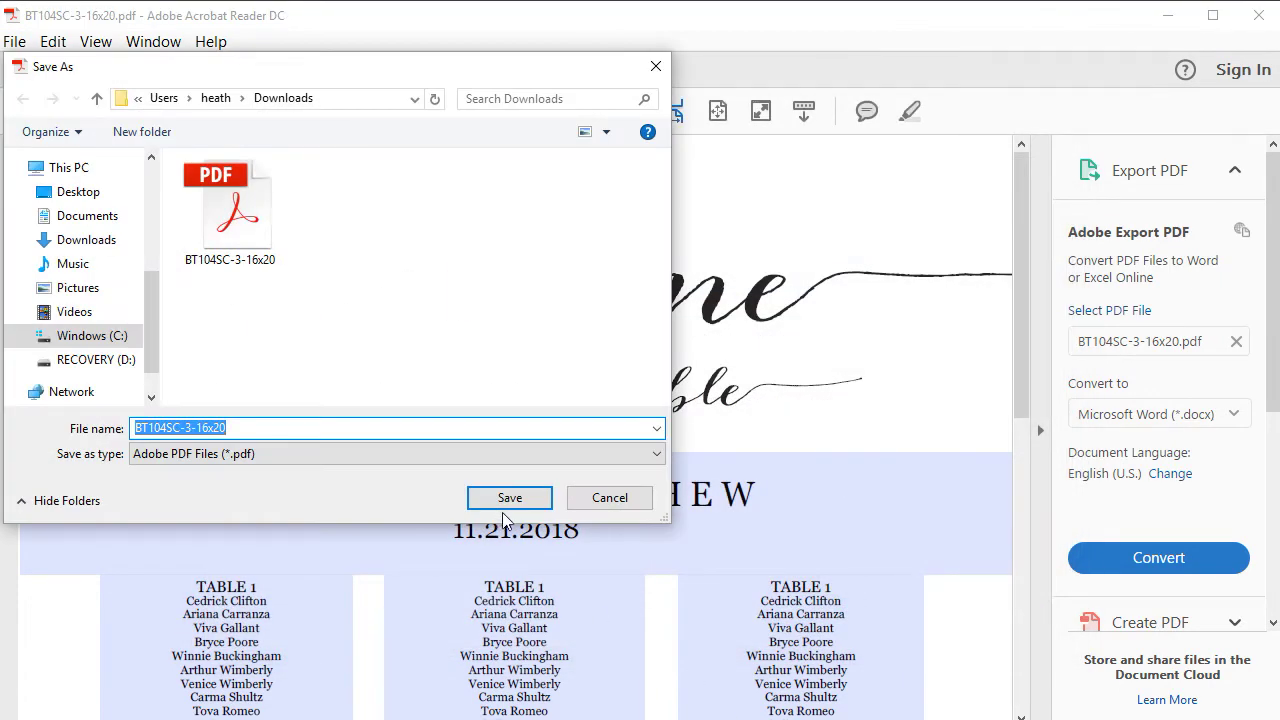
{"action": "left_click", "coordinate": [512, 498]}
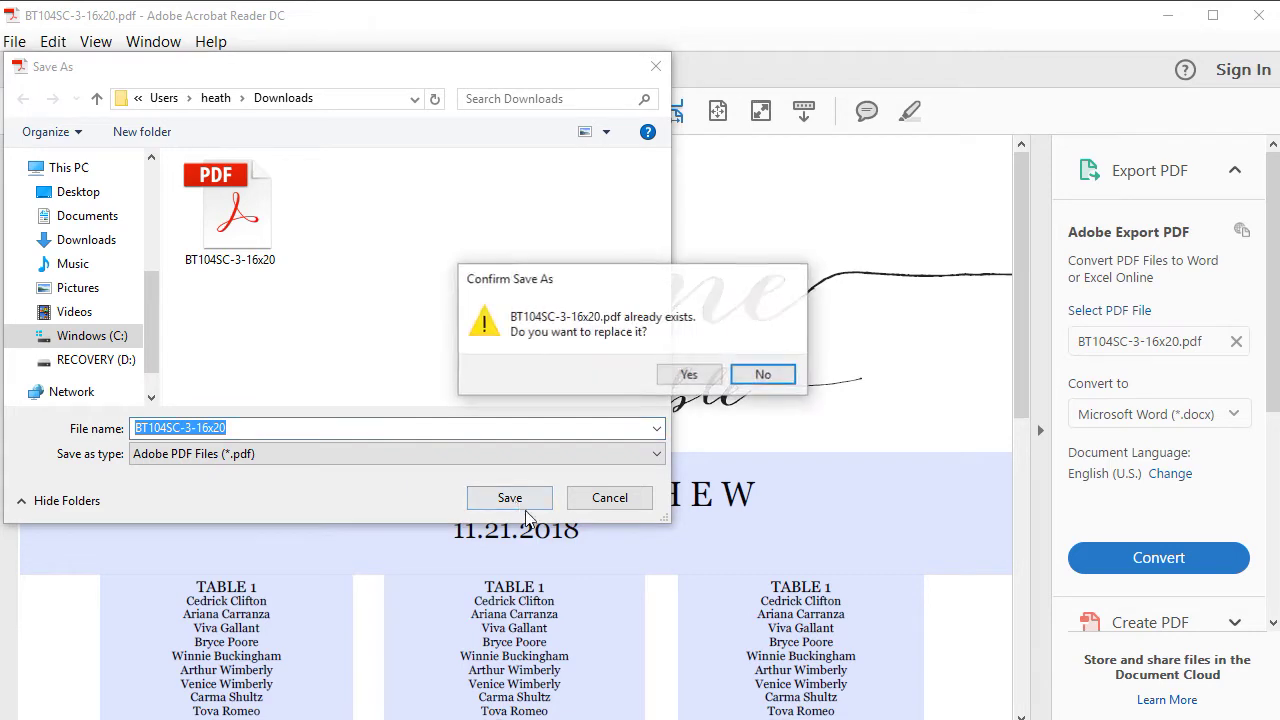
{"action": "left_click", "coordinate": [704, 379]}
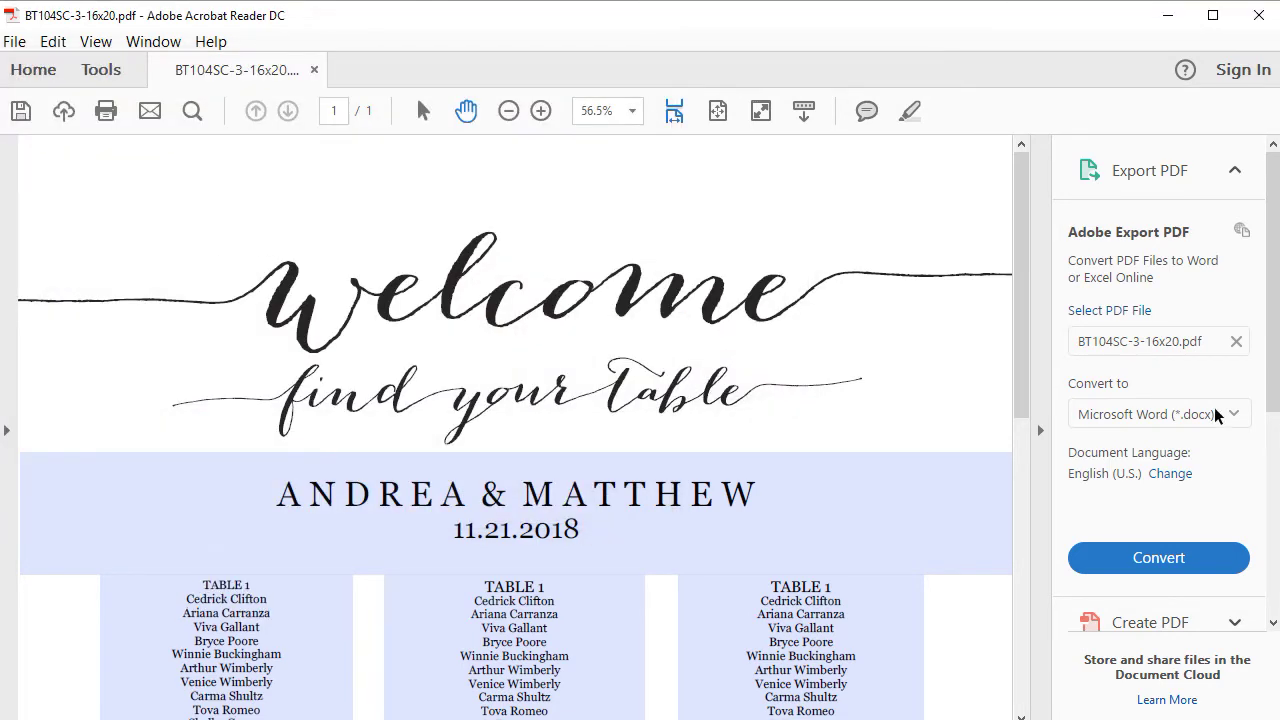
- Zoom out to the whole page, select the first column's text, then zoom back in
{"action": "scroll", "coordinate": [1055, 400], "scroll_direction": "down", "scroll_amount": 5}
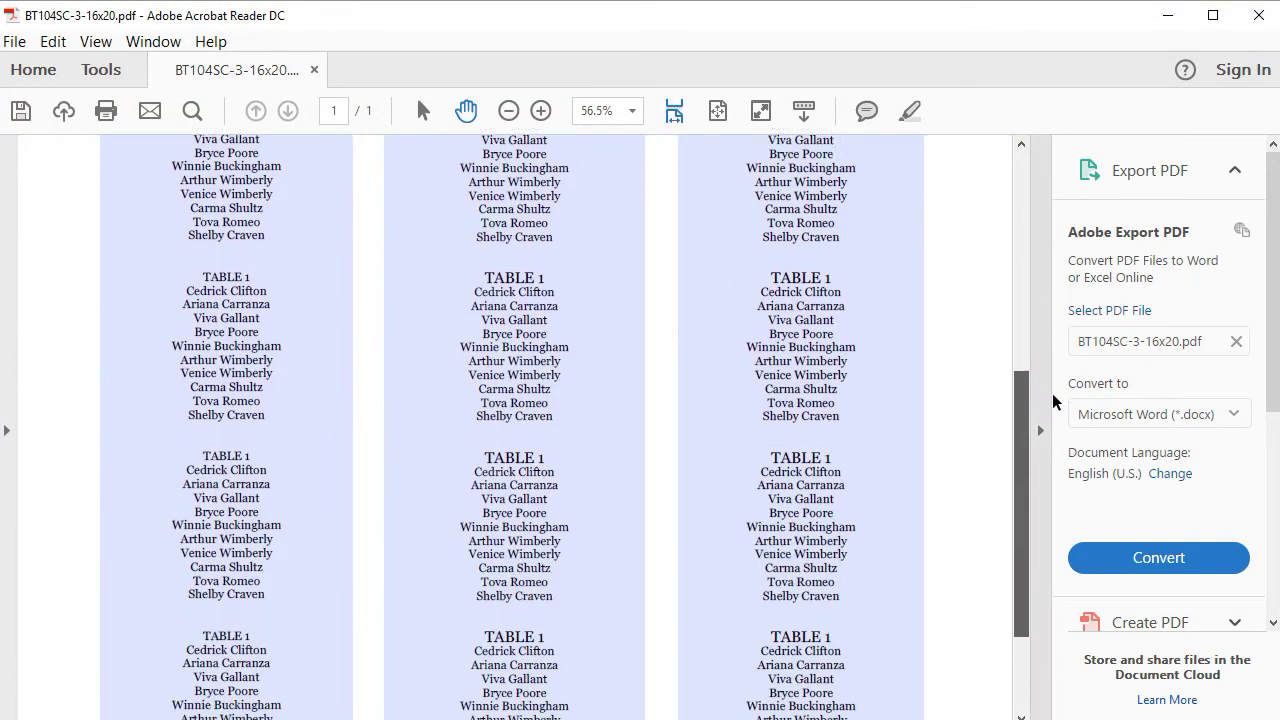
{"action": "scroll", "coordinate": [1055, 400], "scroll_direction": "up", "scroll_amount": 5}
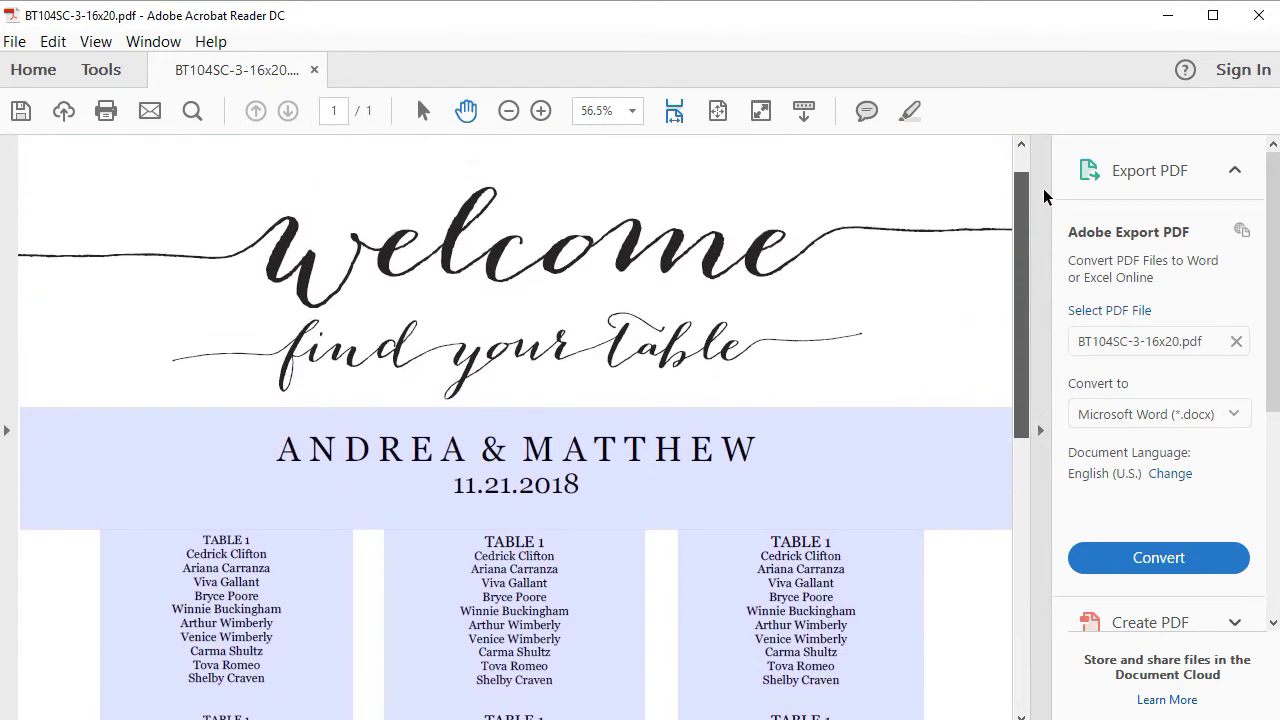
{"action": "left_click", "coordinate": [509, 111]}
{"action": "left_click", "coordinate": [509, 111]}
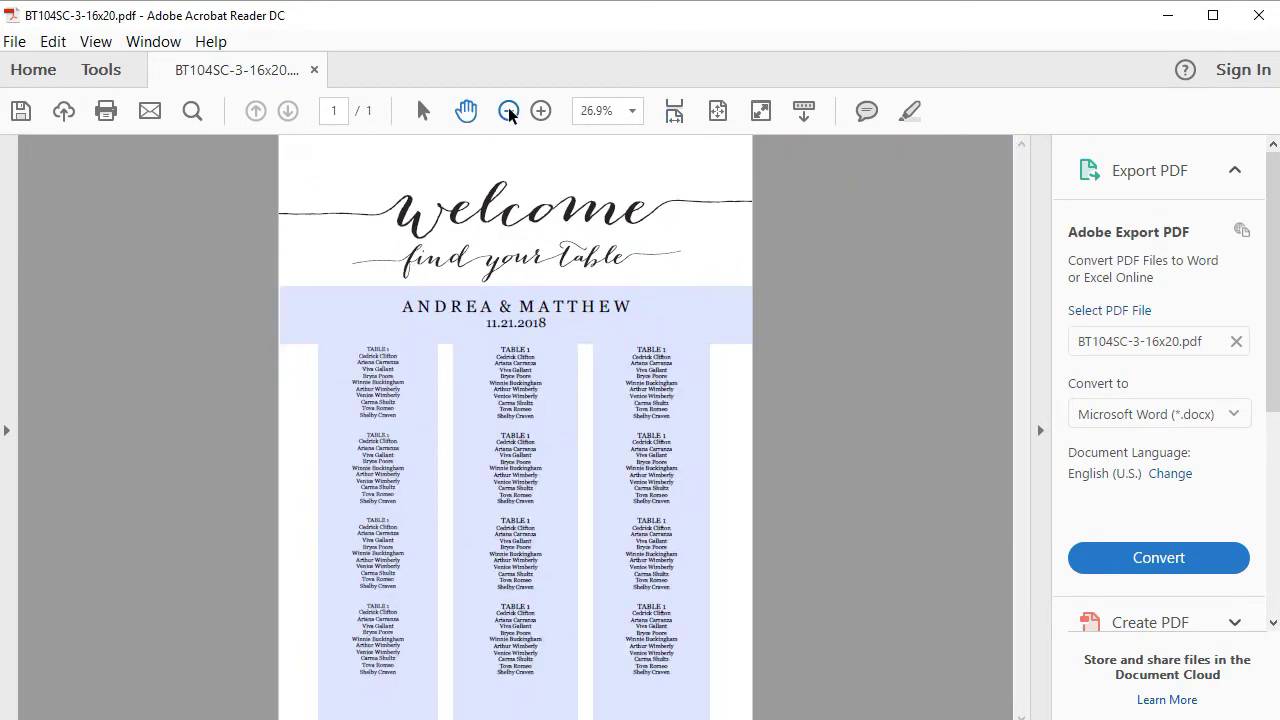
{"action": "left_click_drag", "start_coordinate": [358, 346], "coordinate": [410, 704]}
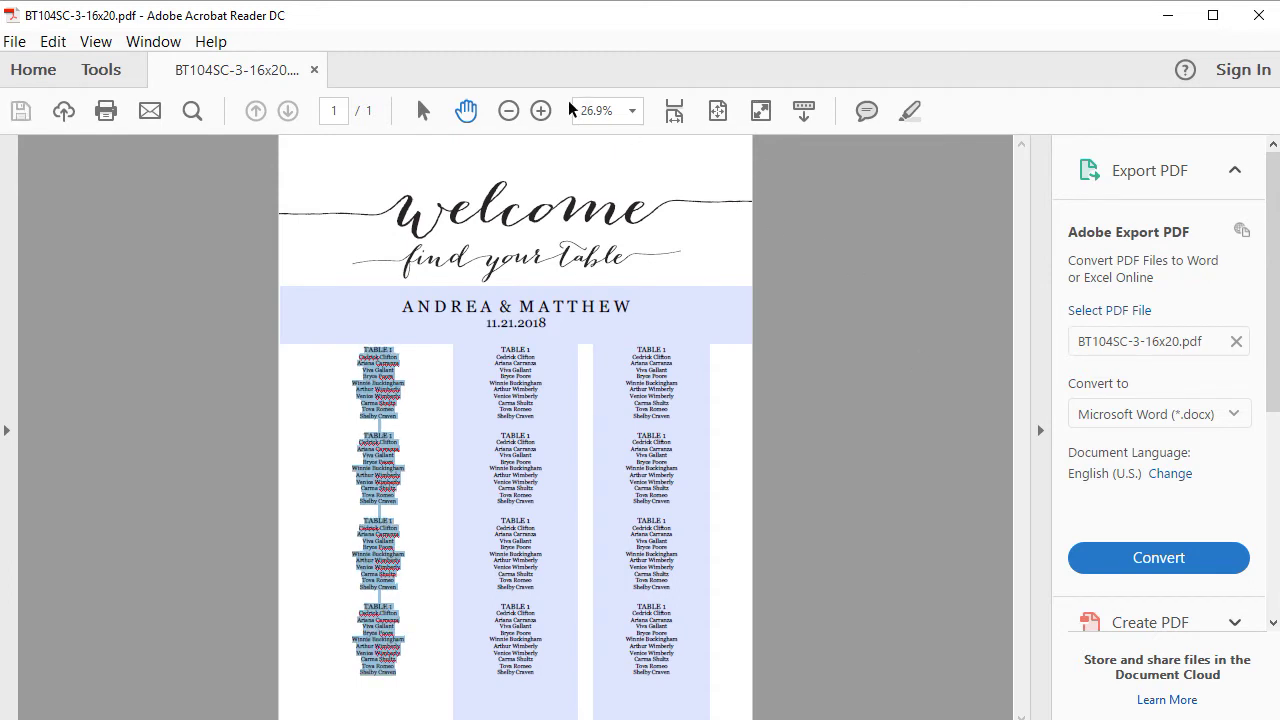
{"action": "left_click", "coordinate": [541, 111]}
{"action": "left_click", "coordinate": [541, 111]}
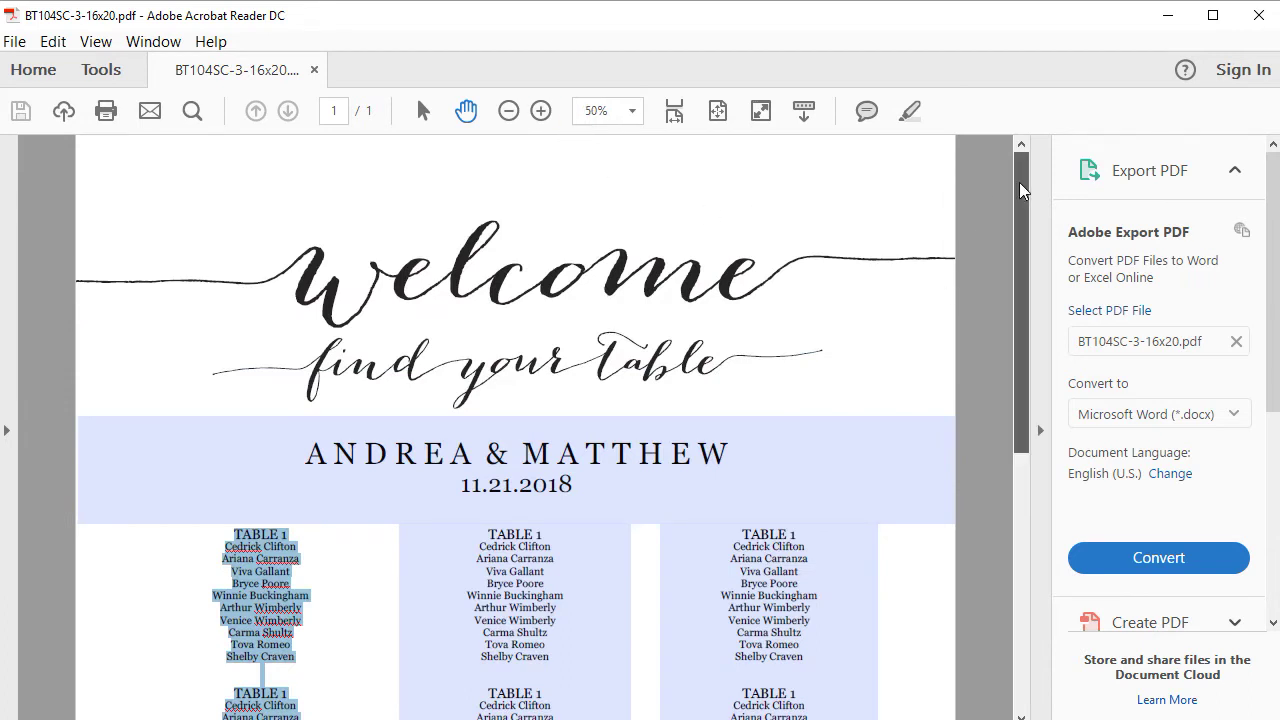
- Select the first block of guest names in the first column for editing
{"action": "left_click_drag", "start_coordinate": [1022, 200], "coordinate": [1022, 312]}
{"action": "left_click", "coordinate": [939, 371]}
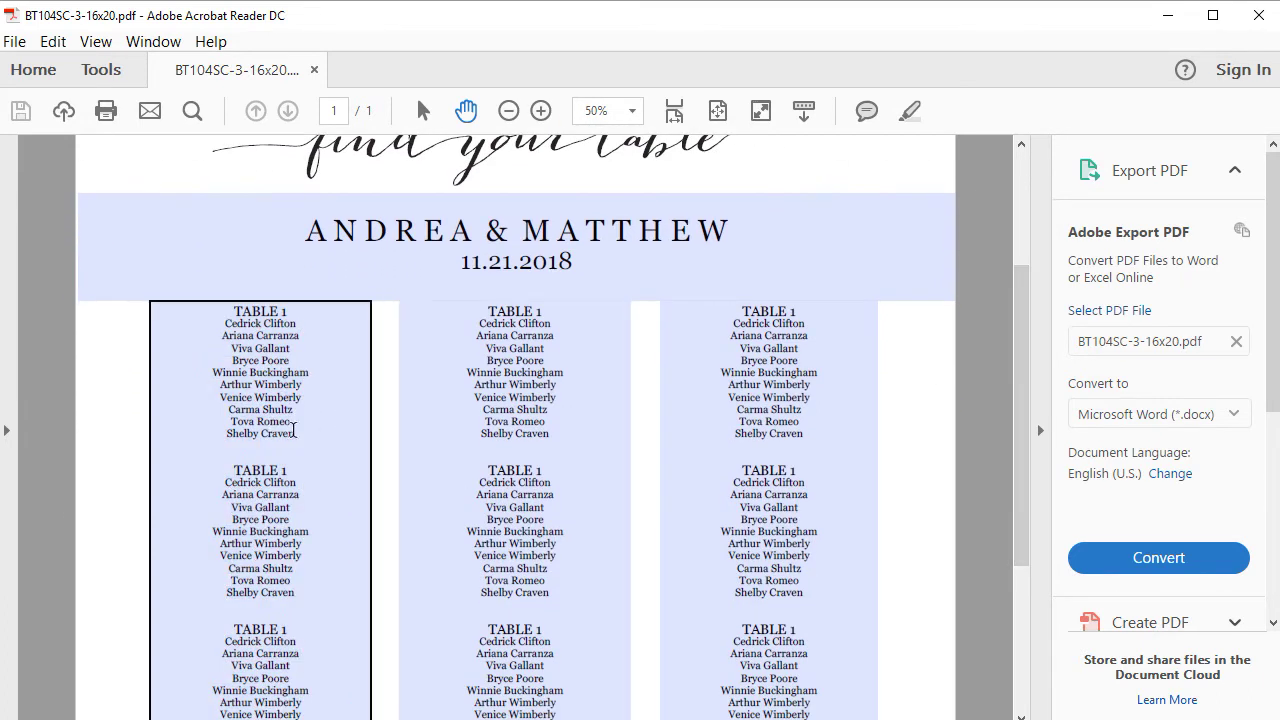
{"action": "left_click_drag", "start_coordinate": [314, 443], "coordinate": [221, 309]}
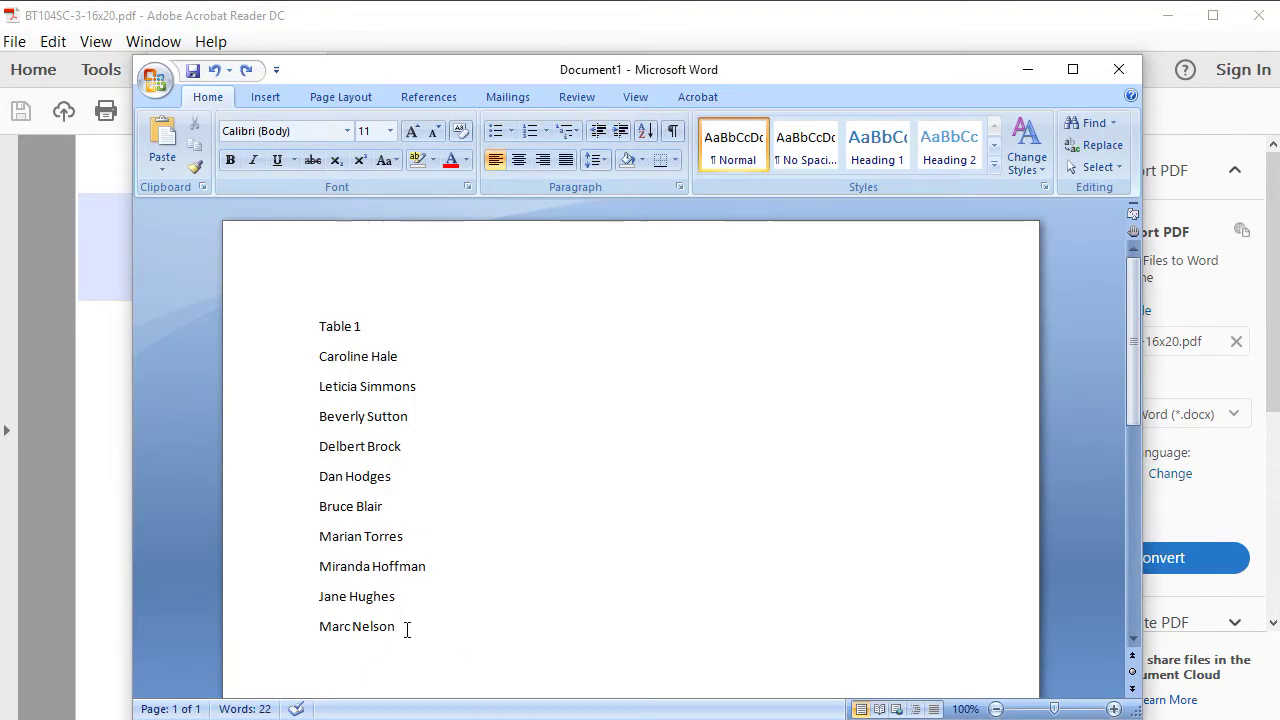
- Copy the eleven-line Table 1 guest list from Word and close the Word document
{"action": "left_click_drag", "start_coordinate": [406, 629], "coordinate": [283, 299]}
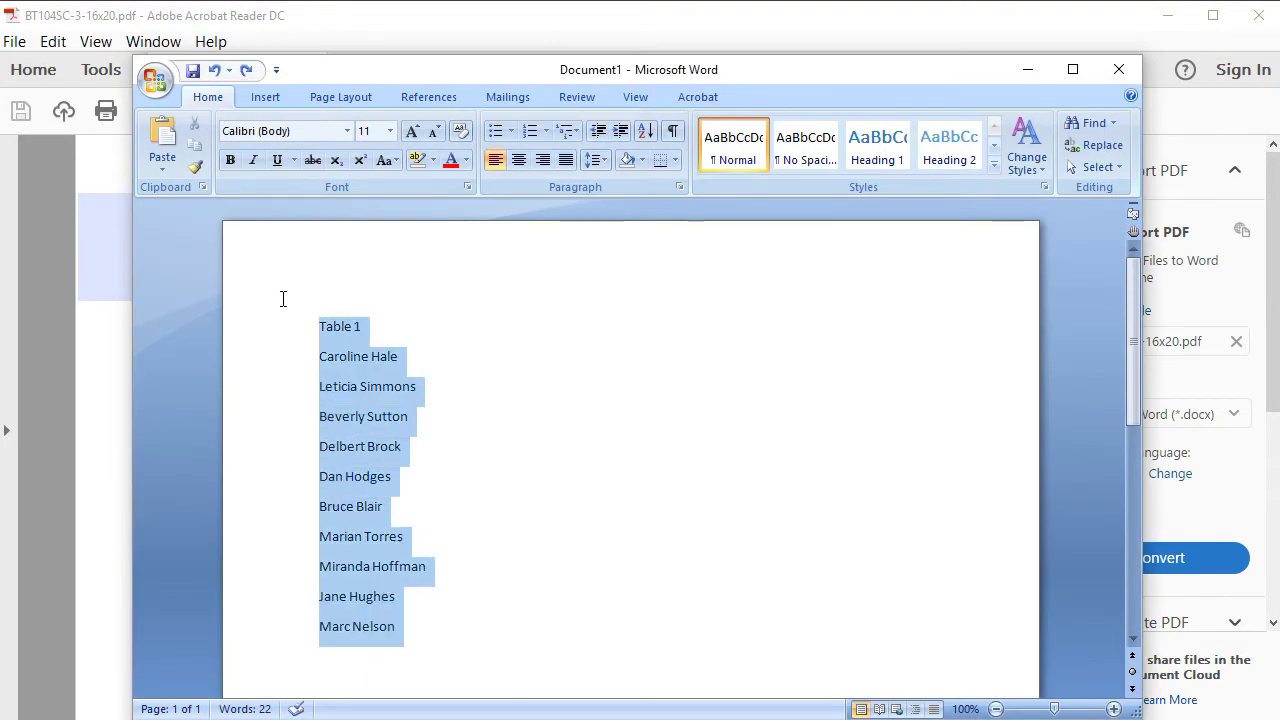
{"action": "right_click", "coordinate": [350, 415]}
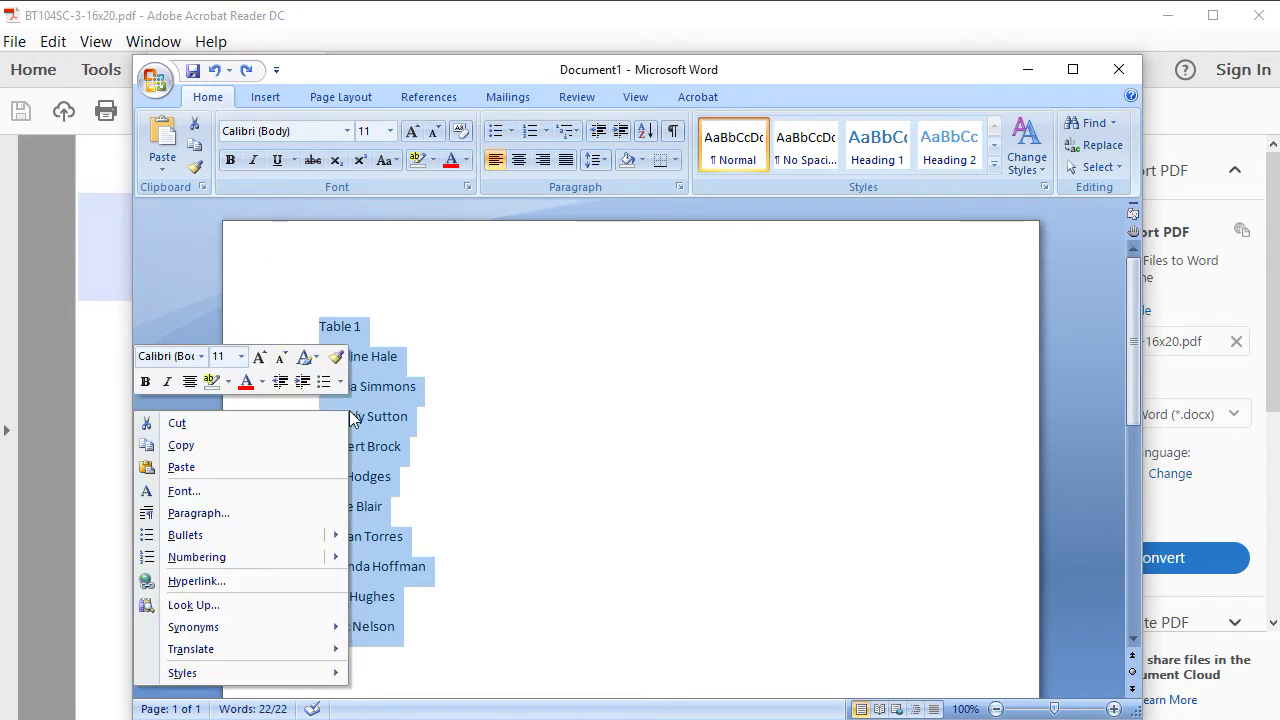
{"action": "left_click", "coordinate": [240, 446]}
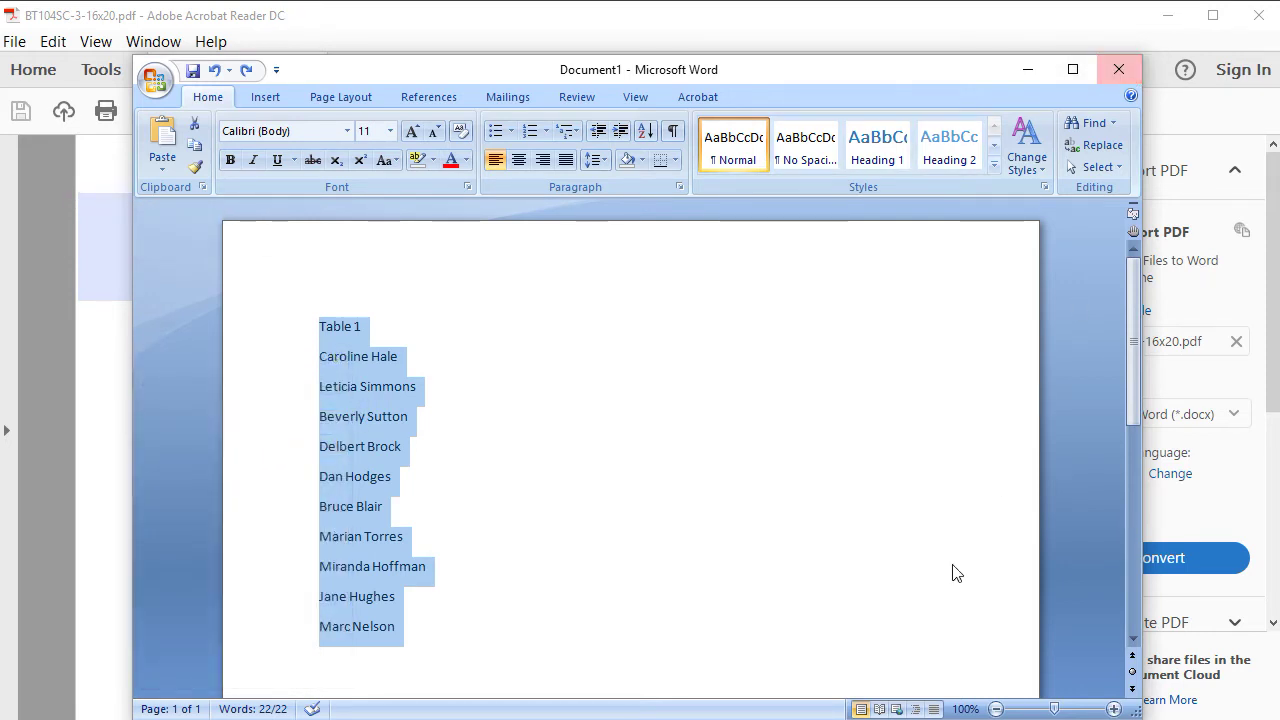
{"action": "left_click", "coordinate": [1116, 66]}
{"action": "key", "text": "super"}
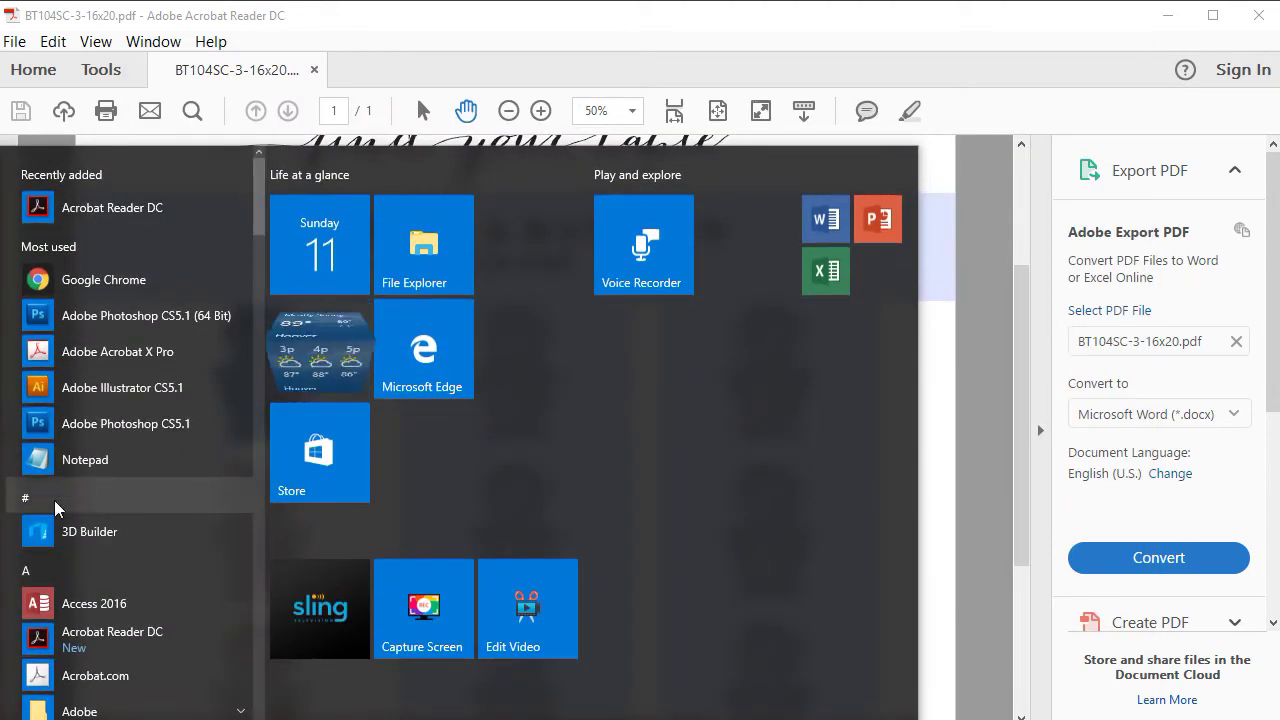
- Paste the guest list into Notepad as plain text and copy just the names, without the heading
{"action": "left_click", "coordinate": [80, 460]}
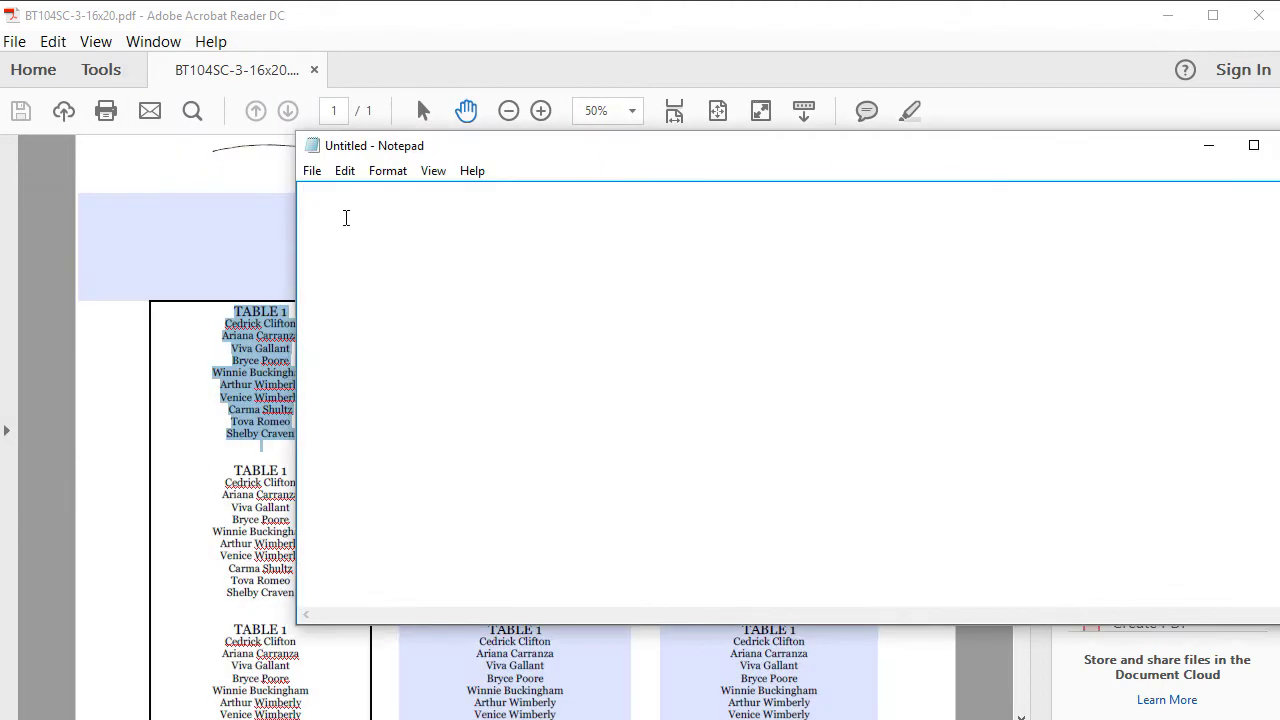
{"action": "left_click", "coordinate": [344, 171]}
{"action": "left_click", "coordinate": [243, 267]}
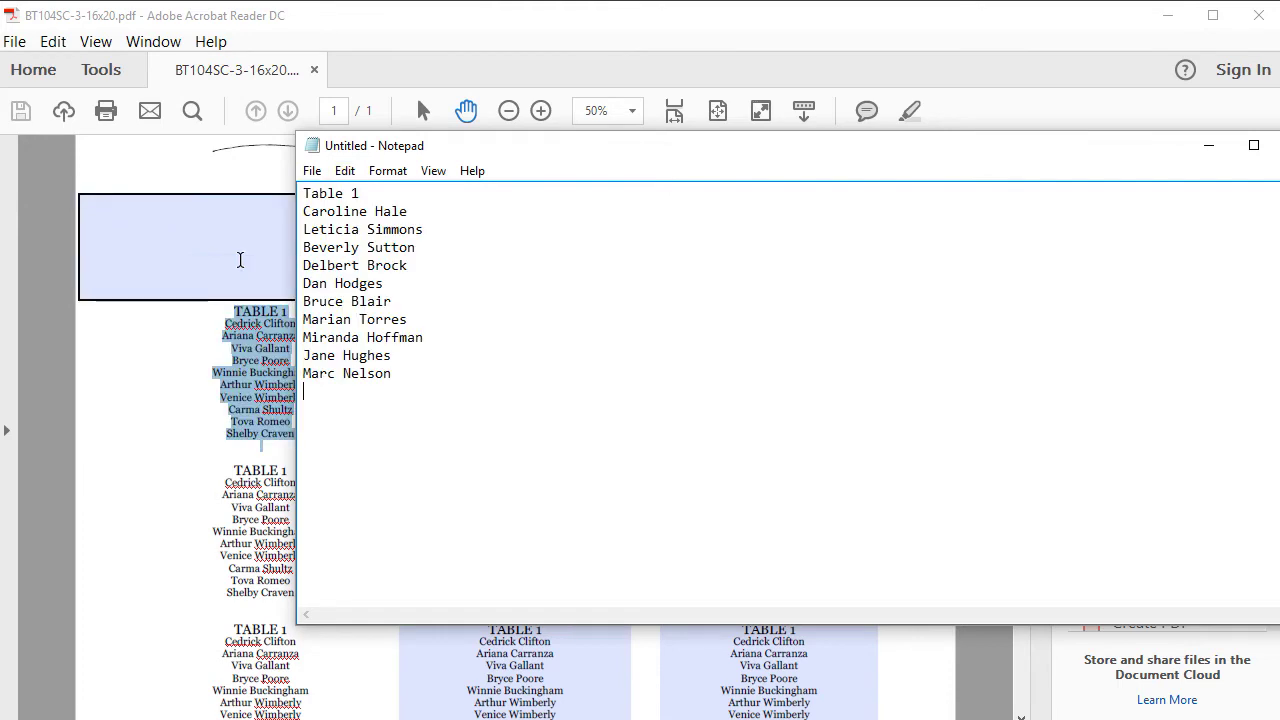
{"action": "left_click_drag", "start_coordinate": [393, 373], "coordinate": [301, 212]}
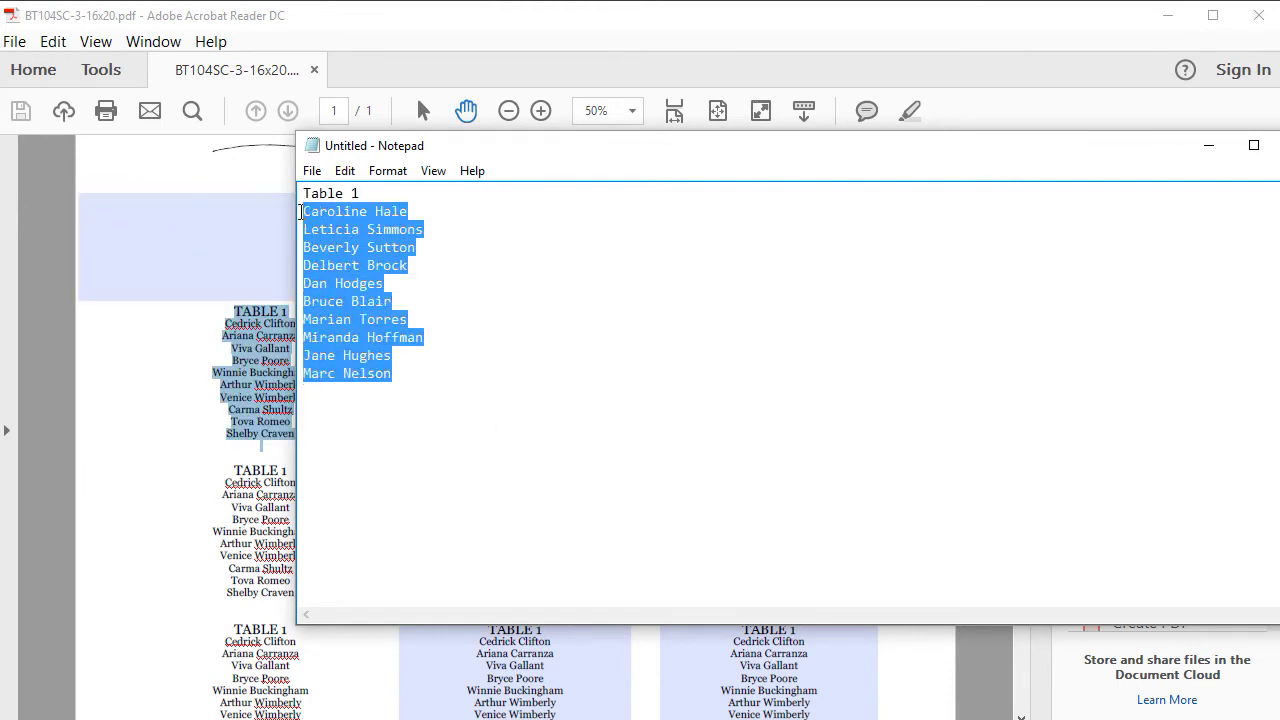
{"action": "left_click", "coordinate": [344, 171]}
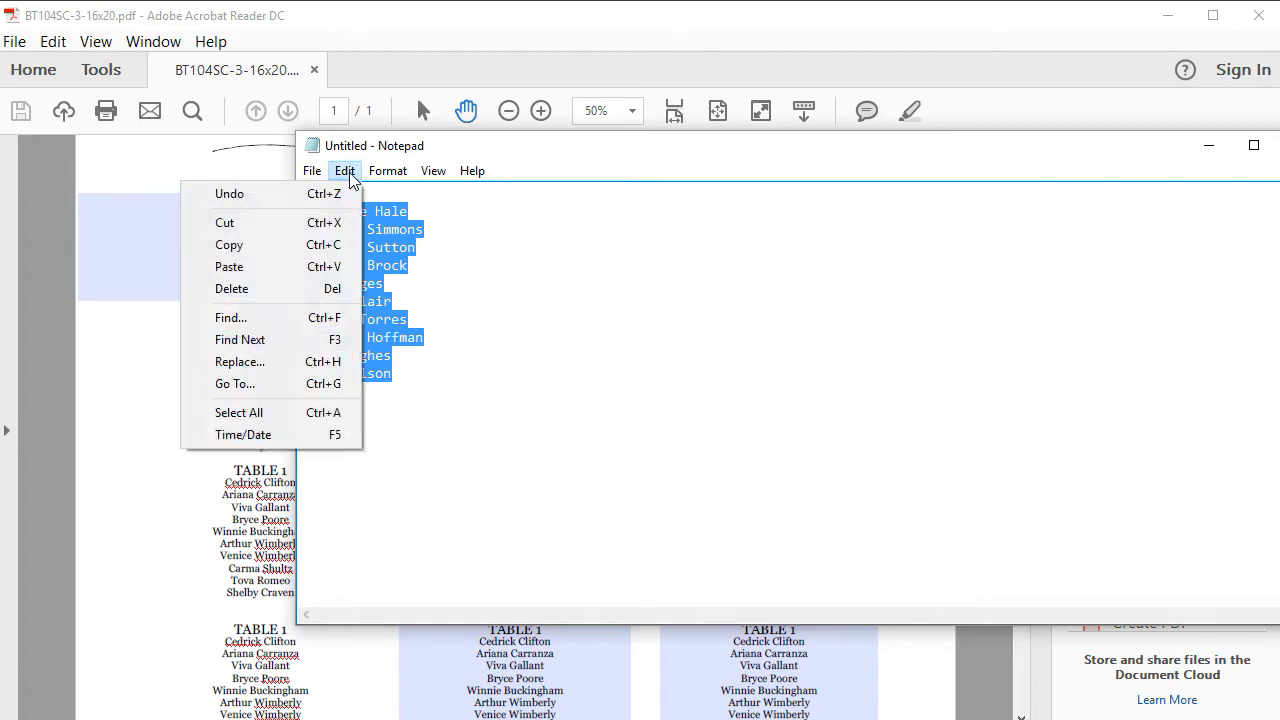
{"action": "left_click", "coordinate": [258, 248]}
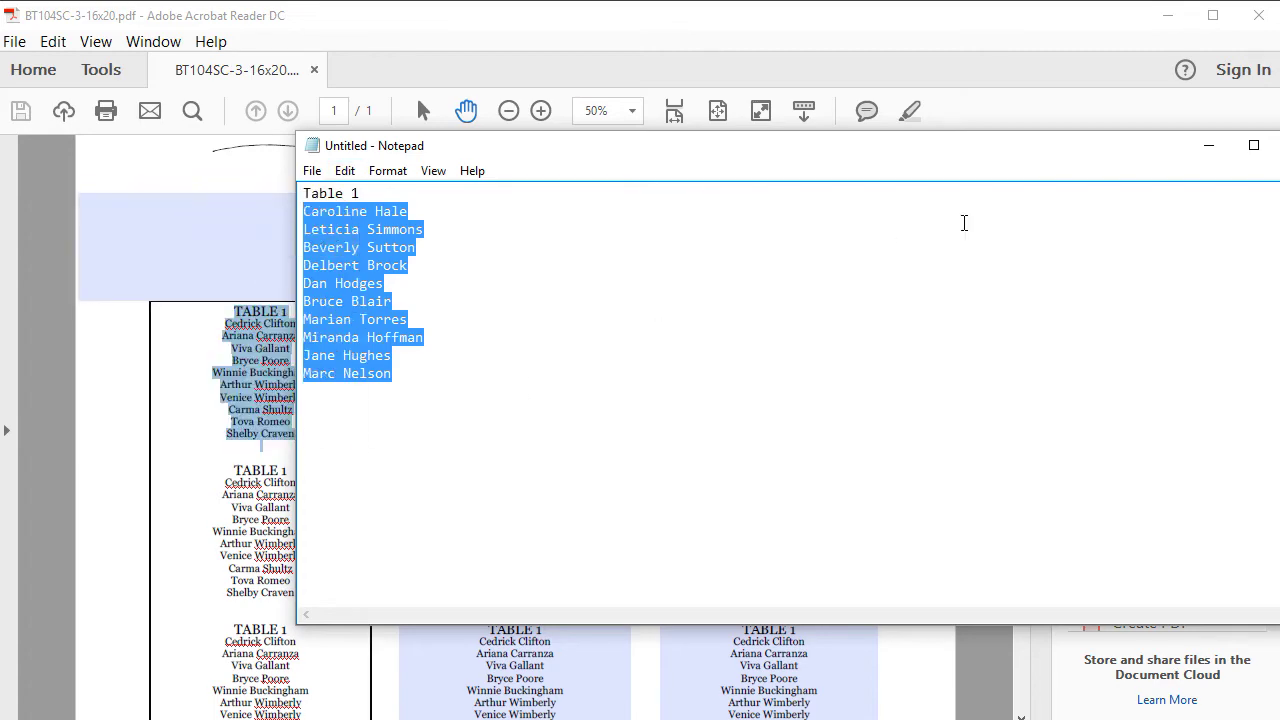
{"action": "left_click", "coordinate": [1208, 145]}
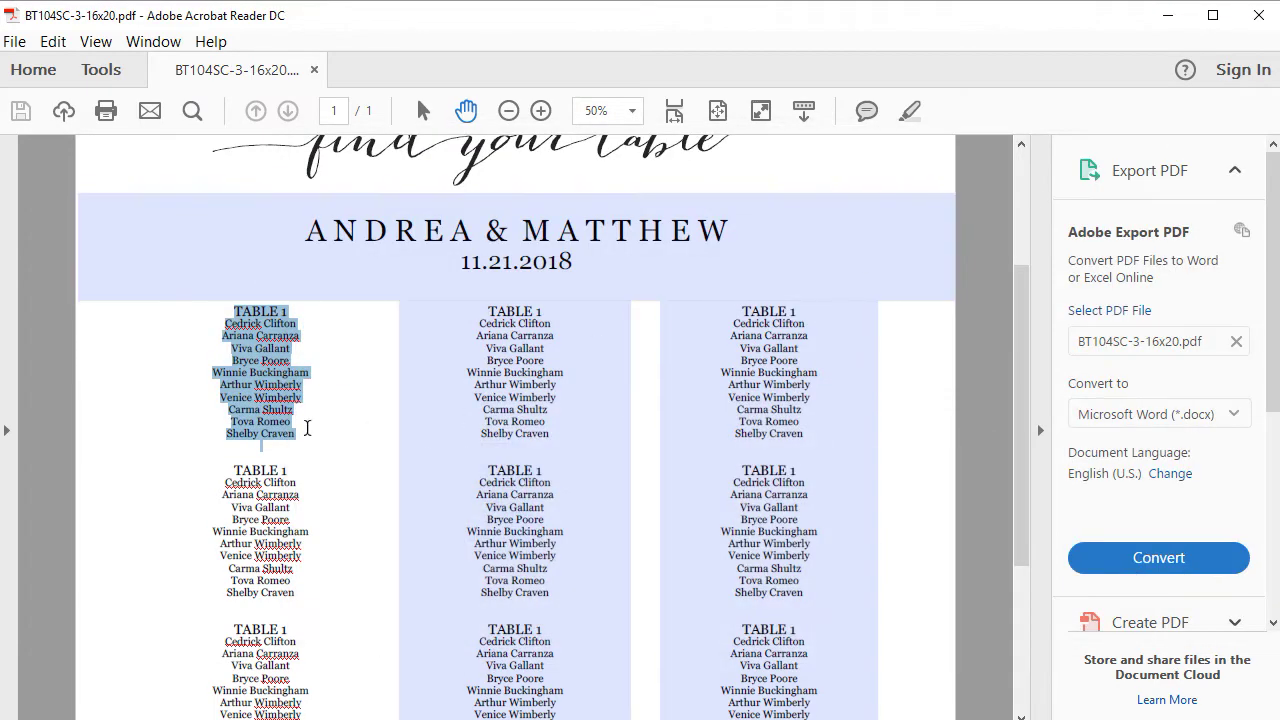
- Paste the new names over the old names under the top TABLE 1 heading
{"action": "left_click_drag", "start_coordinate": [307, 428], "coordinate": [218, 321]}
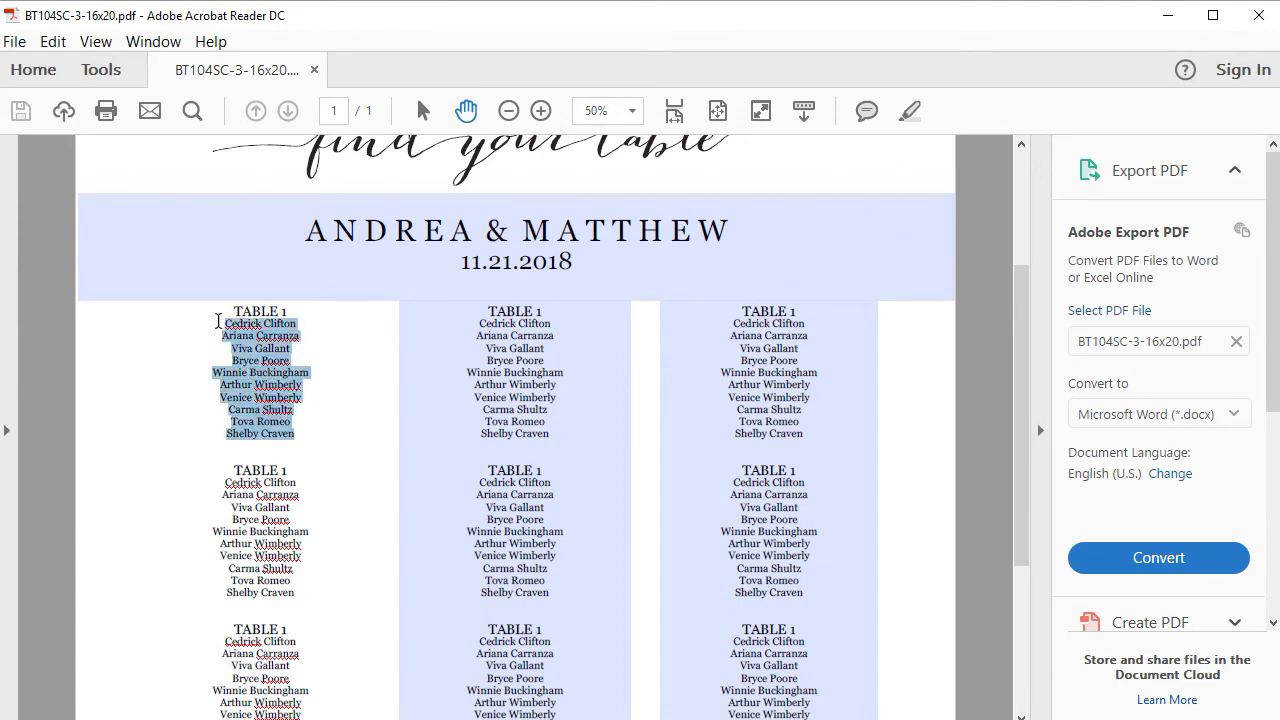
{"action": "left_click", "coordinate": [55, 42]}
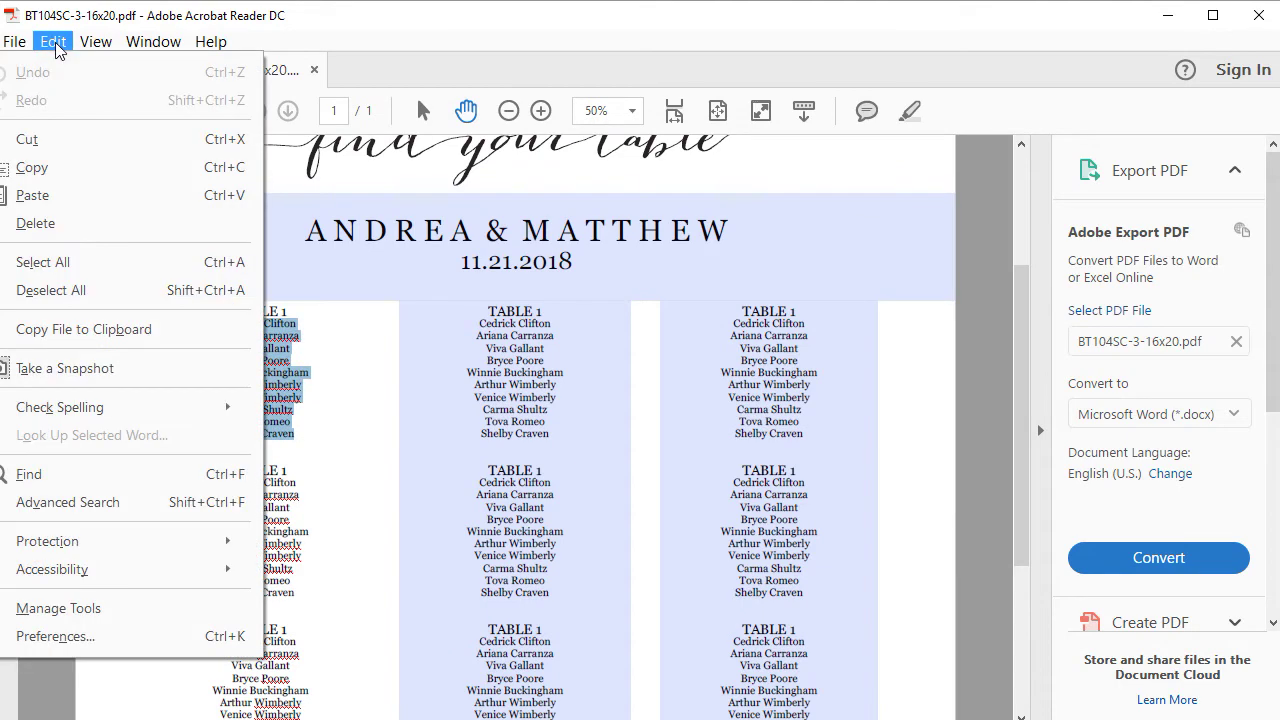
{"action": "left_click", "coordinate": [49, 195]}
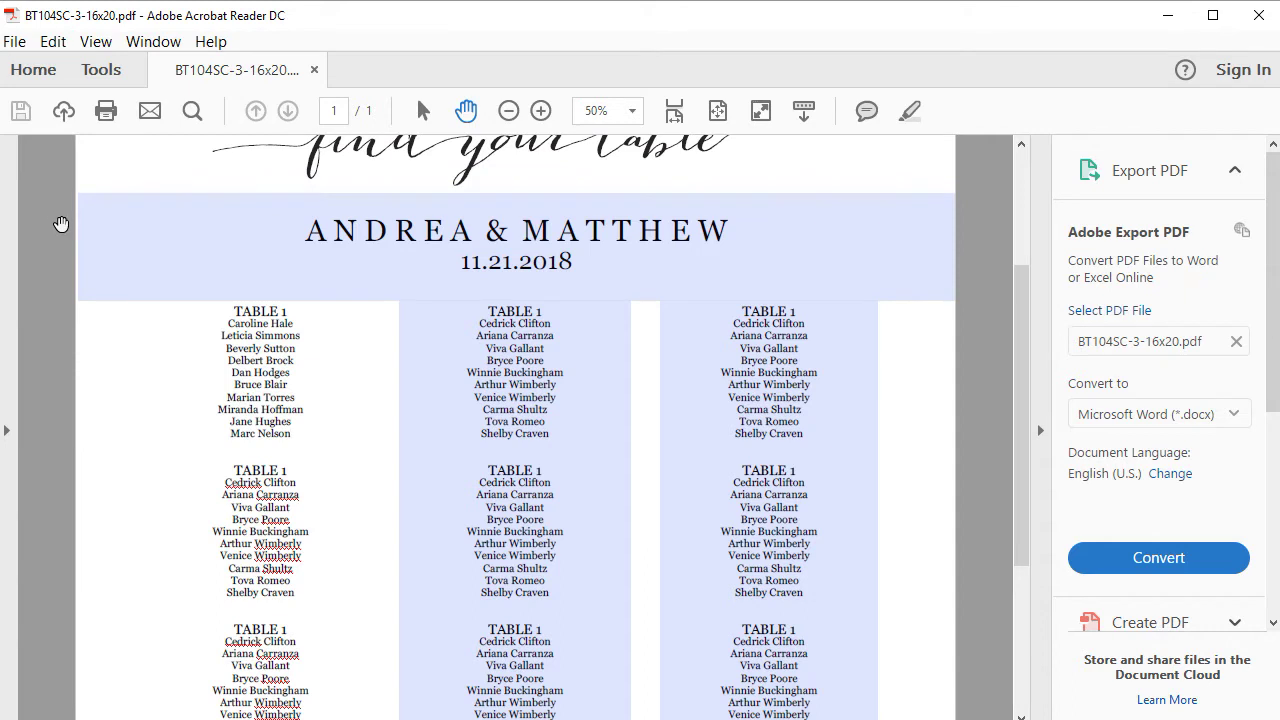
- Rename the three TABLE 1 headings to NEW YORK, COLORADO and ALABAMA, then retype NEW YORK as A
{"action": "left_click", "coordinate": [988, 421]}
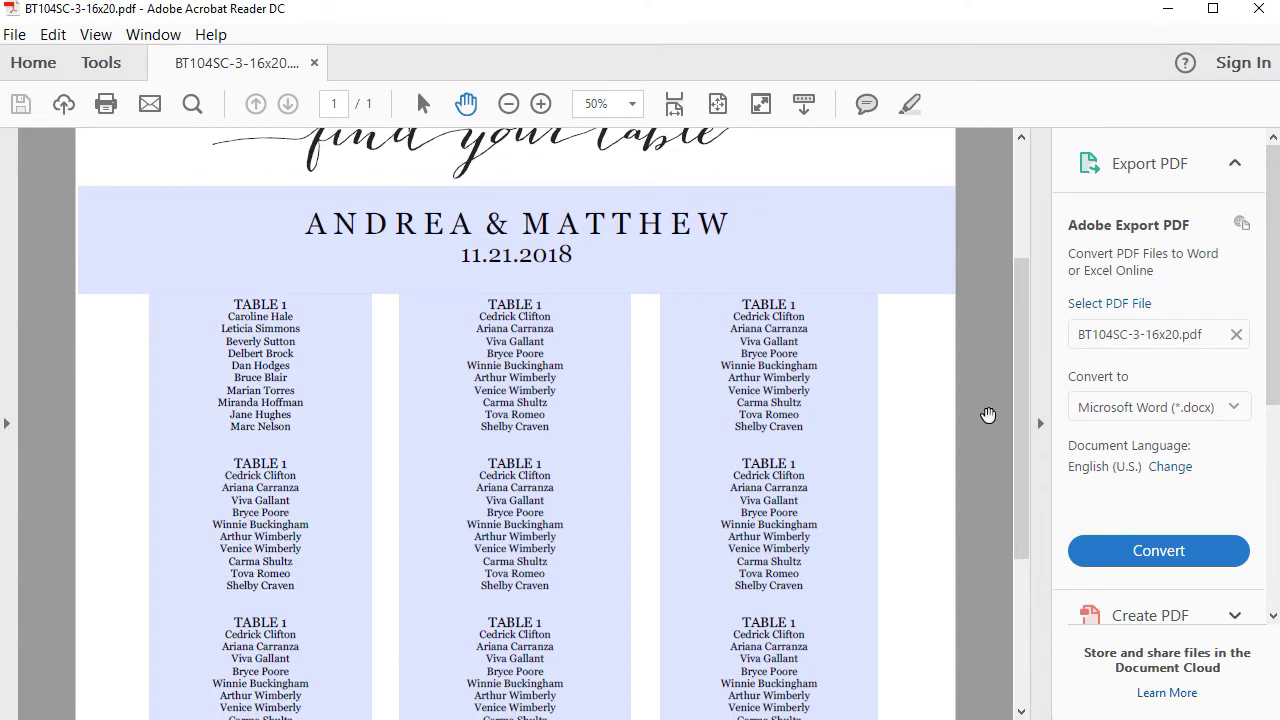
{"action": "left_click", "coordinate": [227, 298]}
{"action": "triple_click", "coordinate": [227, 298]}
{"action": "type", "text": "NEW"}
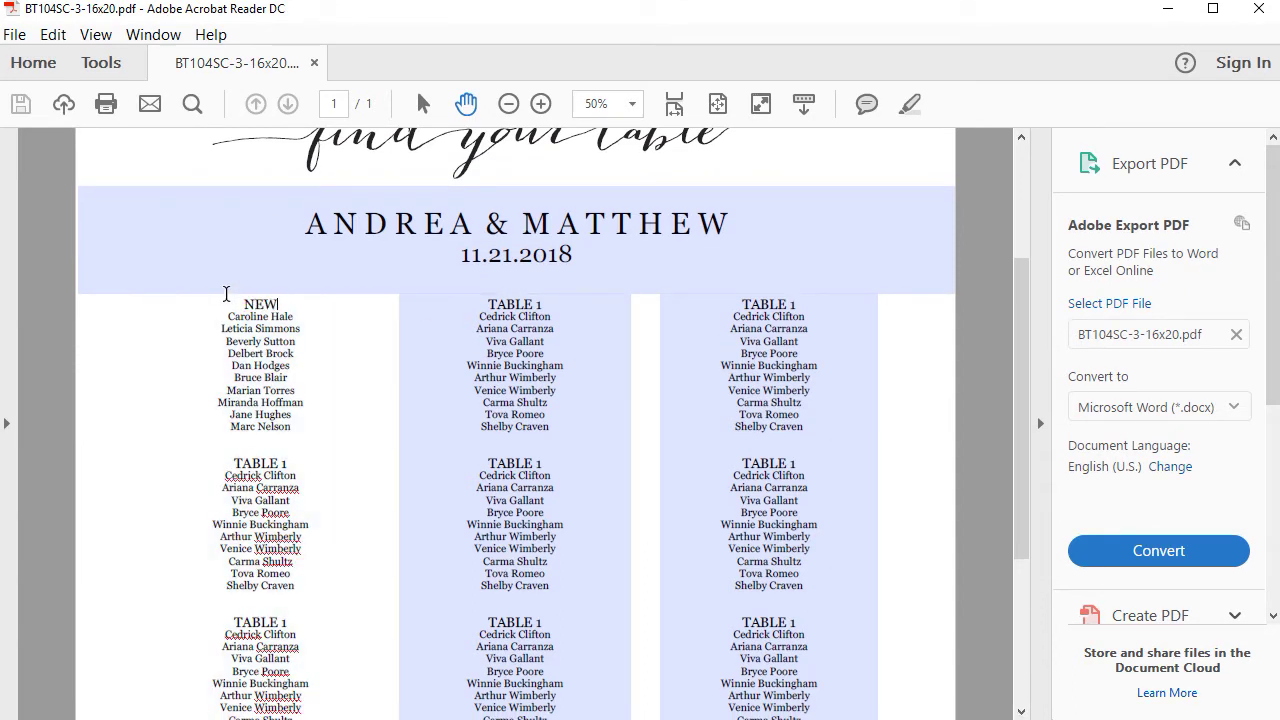
{"action": "type", "text": " YORK"}
{"action": "left_click_drag", "start_coordinate": [226, 461], "coordinate": [306, 459]}
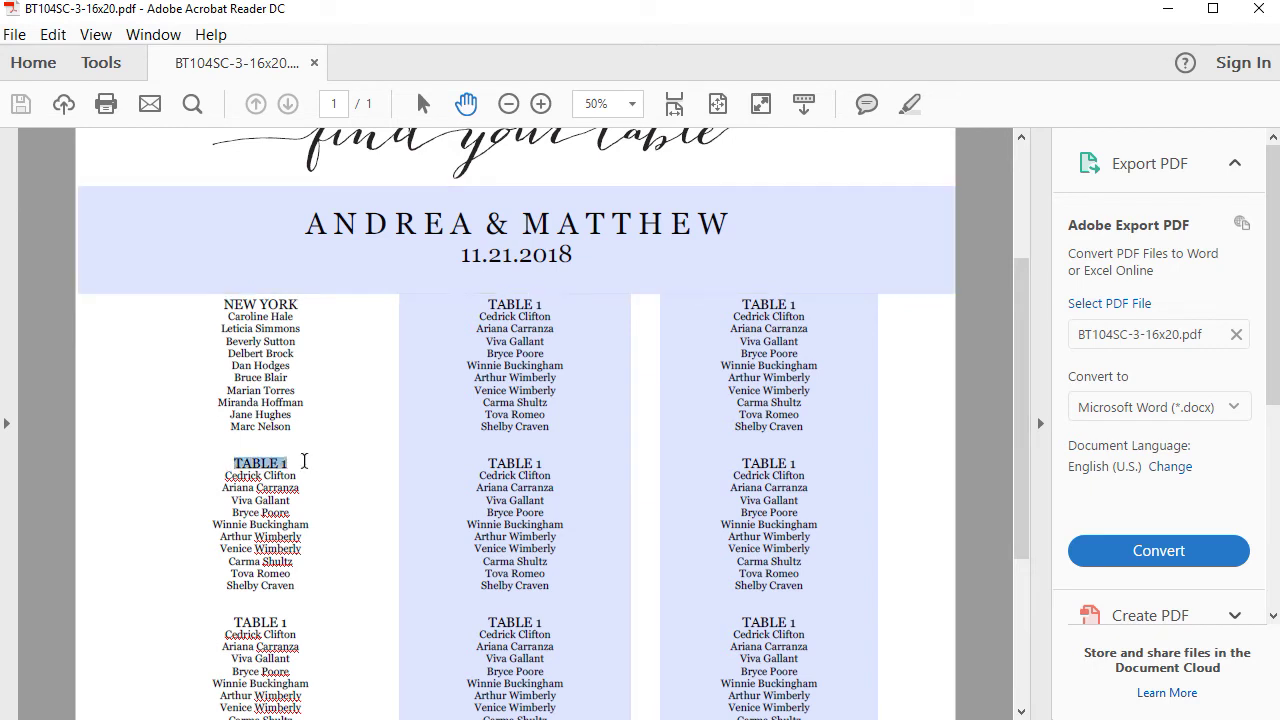
{"action": "type", "text": "COLORADO"}
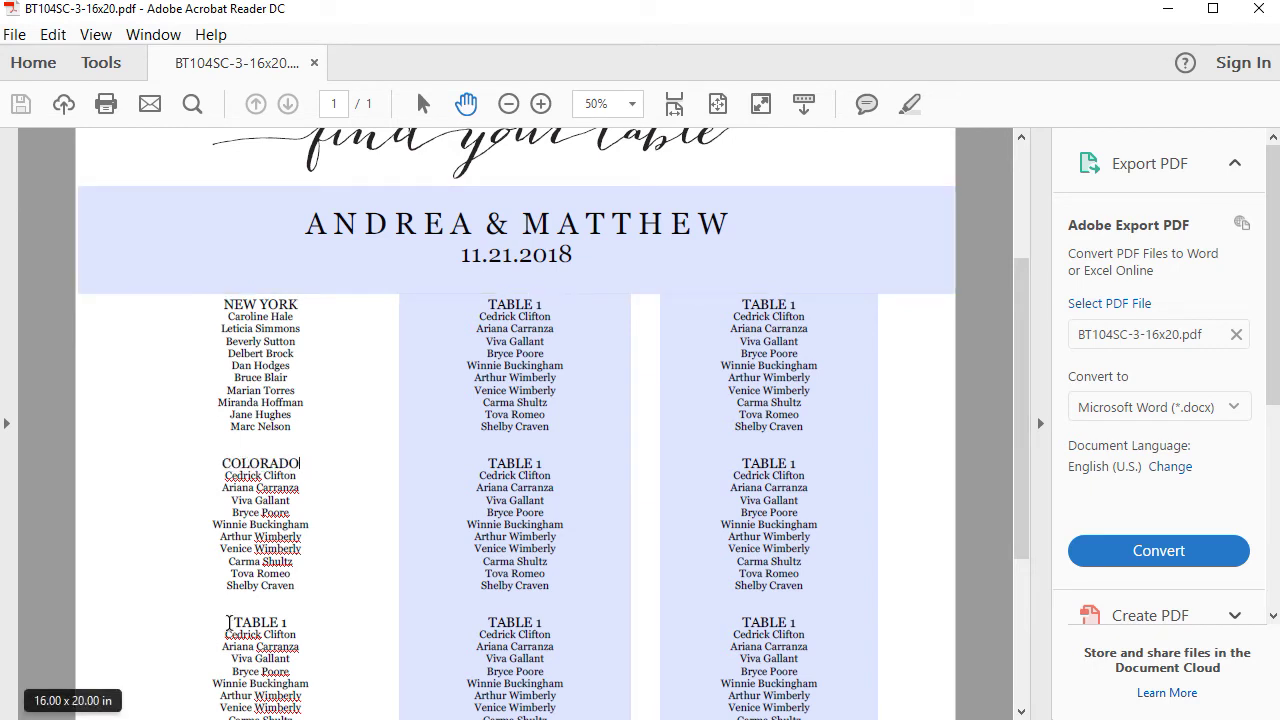
{"action": "left_click_drag", "start_coordinate": [228, 621], "coordinate": [313, 620]}
{"action": "type", "text": "ALABAMA"}
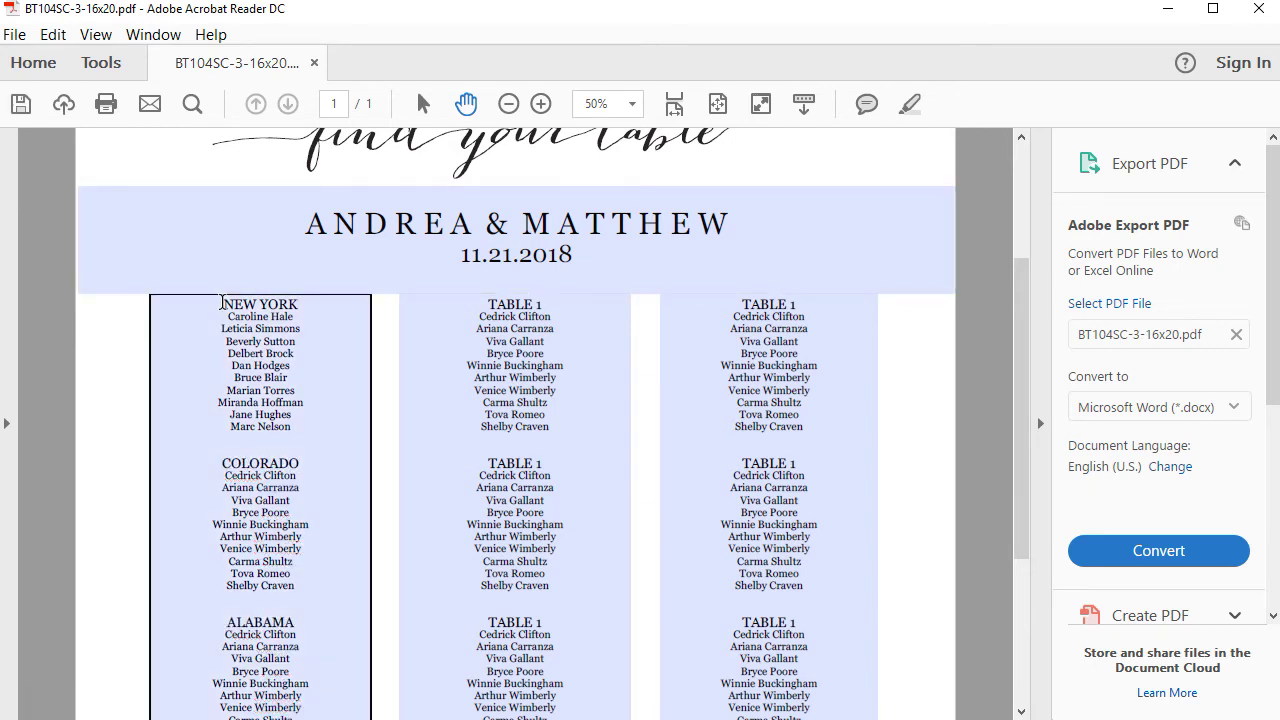
{"action": "left_click_drag", "start_coordinate": [223, 304], "coordinate": [296, 315]}
{"action": "type", "text": "AA"}
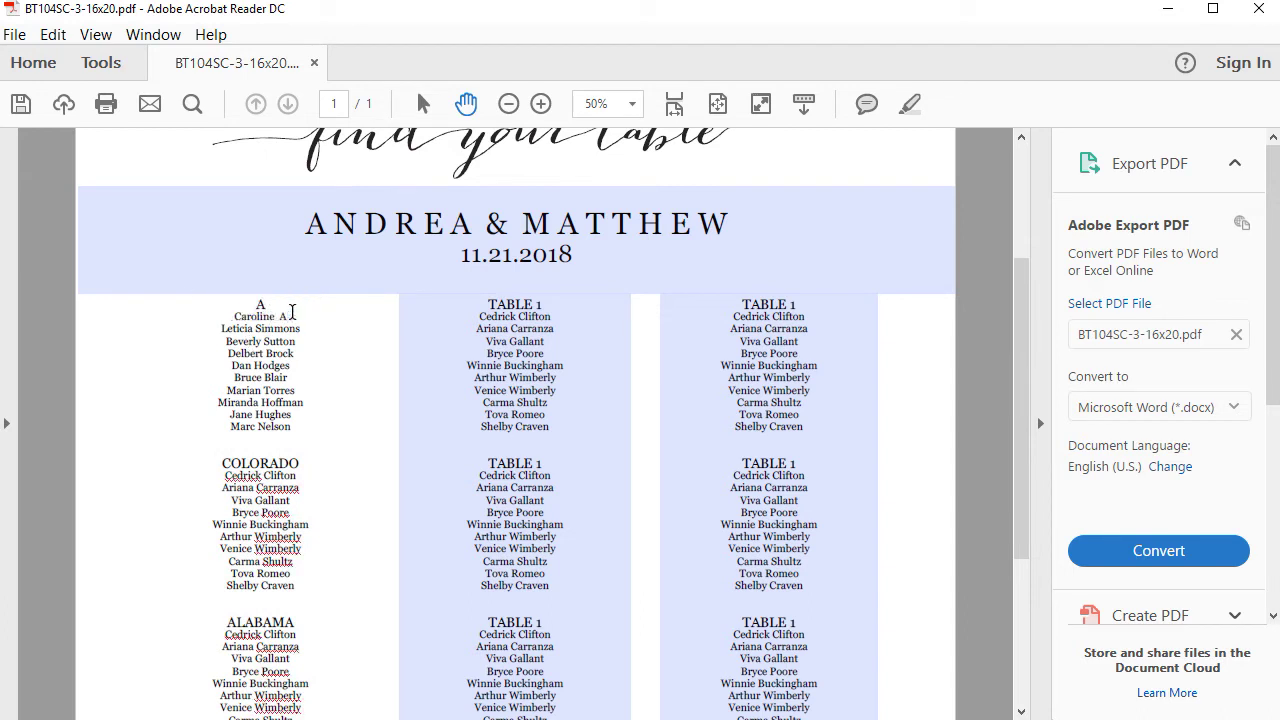
{"action": "type", "text": "dams 2"}
- Trim group A to three guests: revise the second entry, delete the old names, add a table 3 guest
{"action": "left_click_drag", "start_coordinate": [256, 328], "coordinate": [291, 329]}
{"action": "type", "text": "Alexander - 3"}
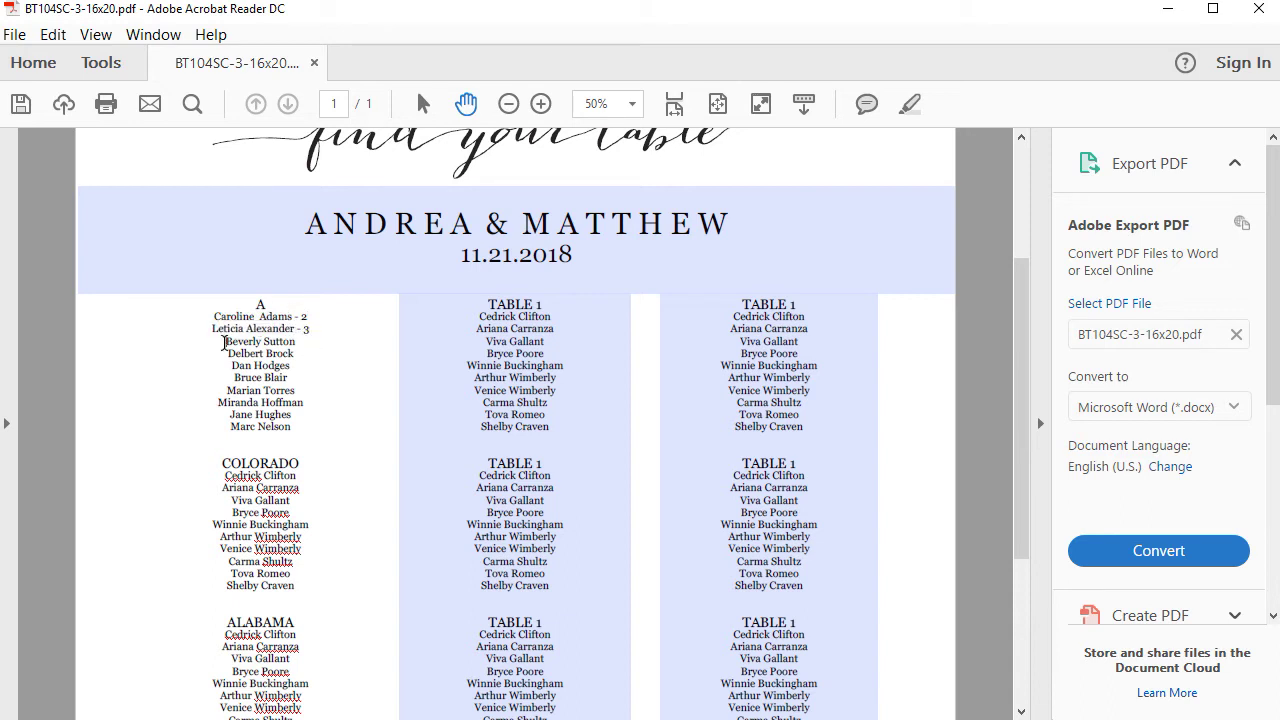
{"action": "left_click_drag", "start_coordinate": [224, 343], "coordinate": [316, 421]}
{"action": "key", "text": "Delete"}
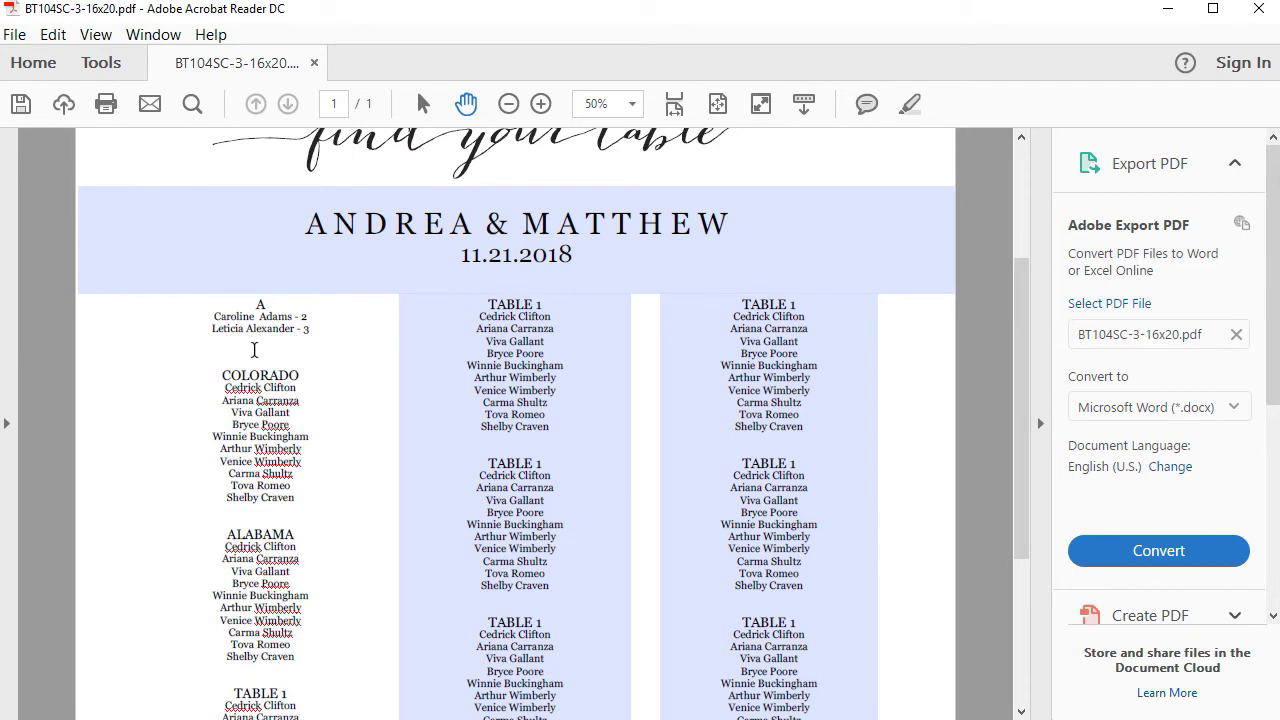
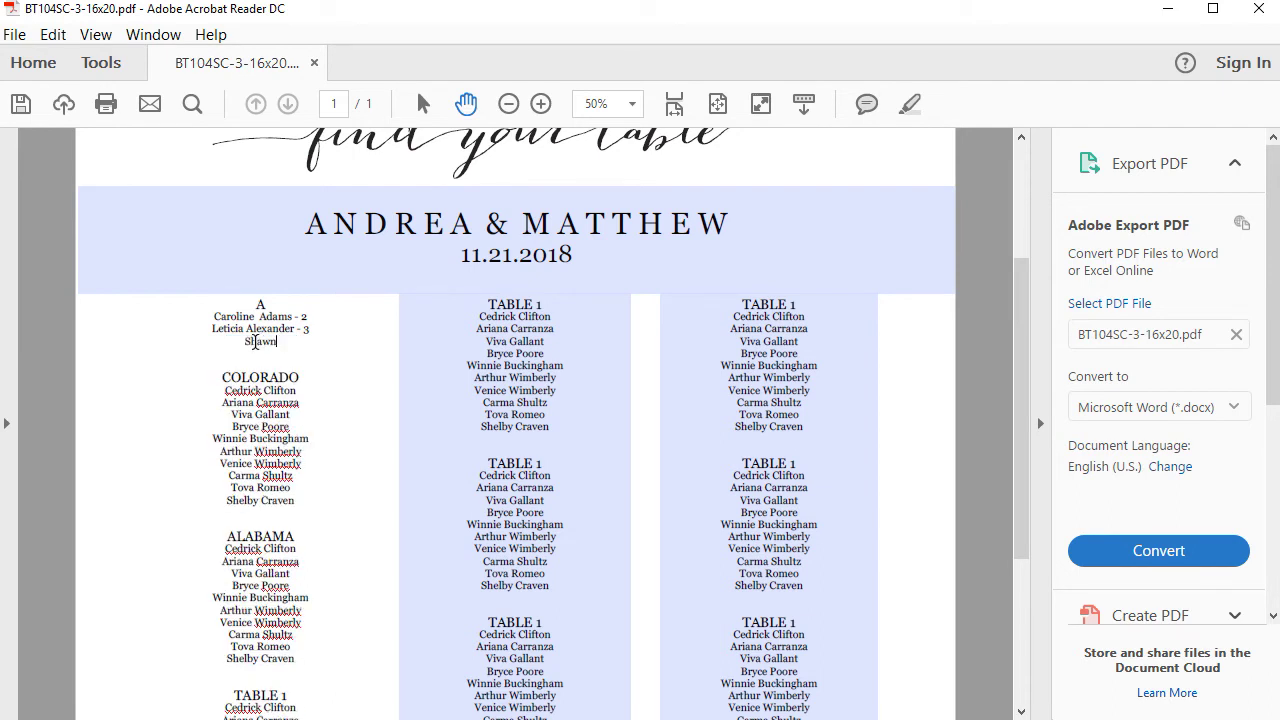
- Change the COLORADO heading to B and the ALABAMA heading to D
{"action": "left_click_drag", "start_coordinate": [219, 378], "coordinate": [311, 381]}
{"action": "type", "text": "B"}
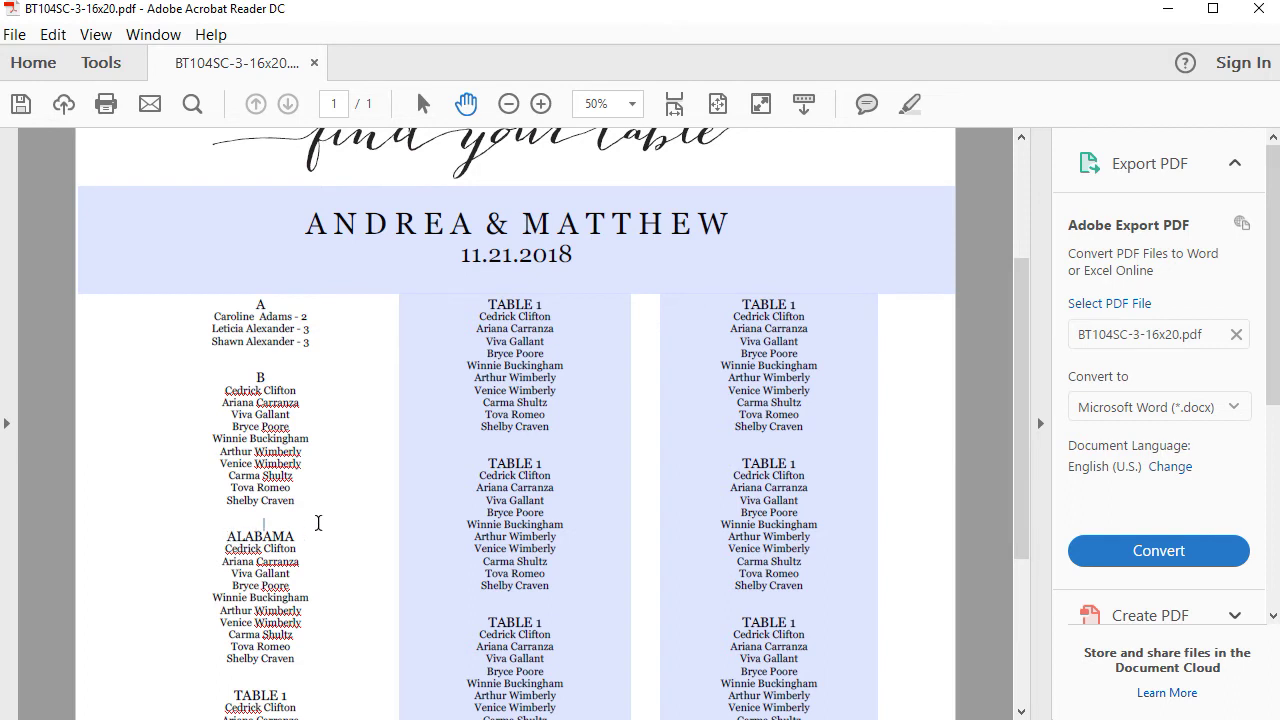
{"action": "left_click_drag", "start_coordinate": [318, 523], "coordinate": [323, 537]}
{"action": "type", "text": "D"}
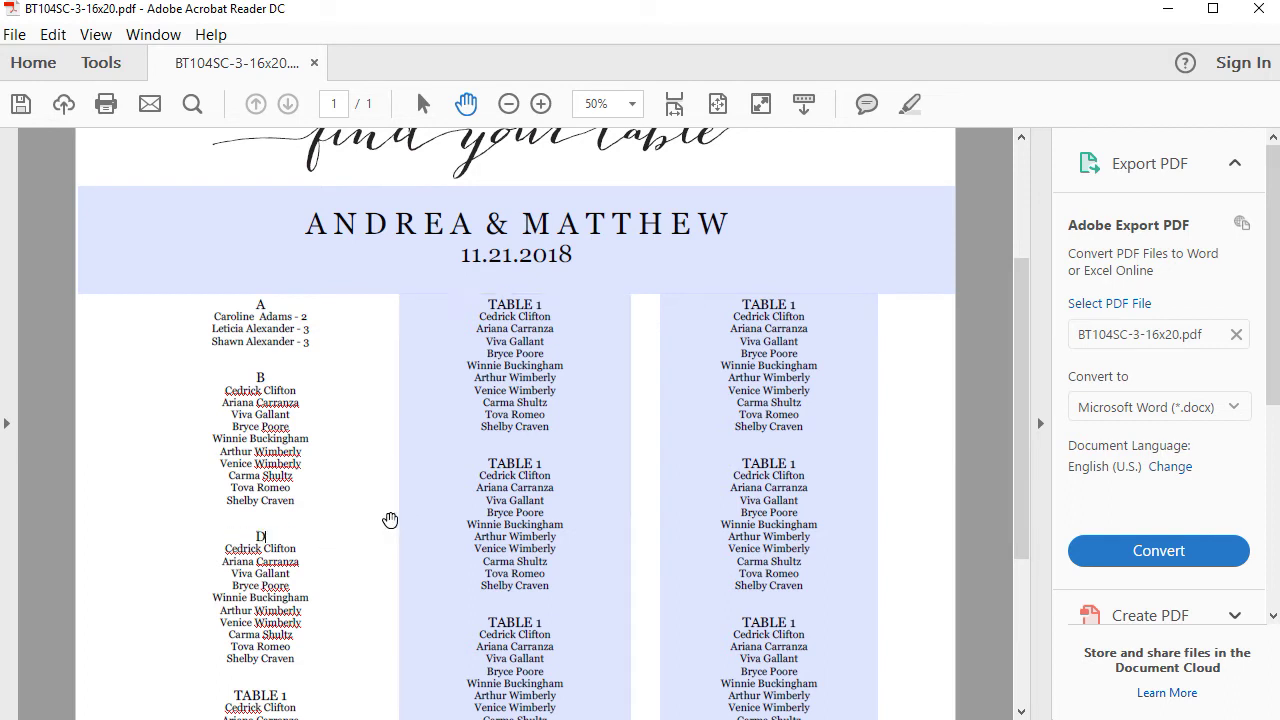
{"action": "left_click", "coordinate": [976, 449]}
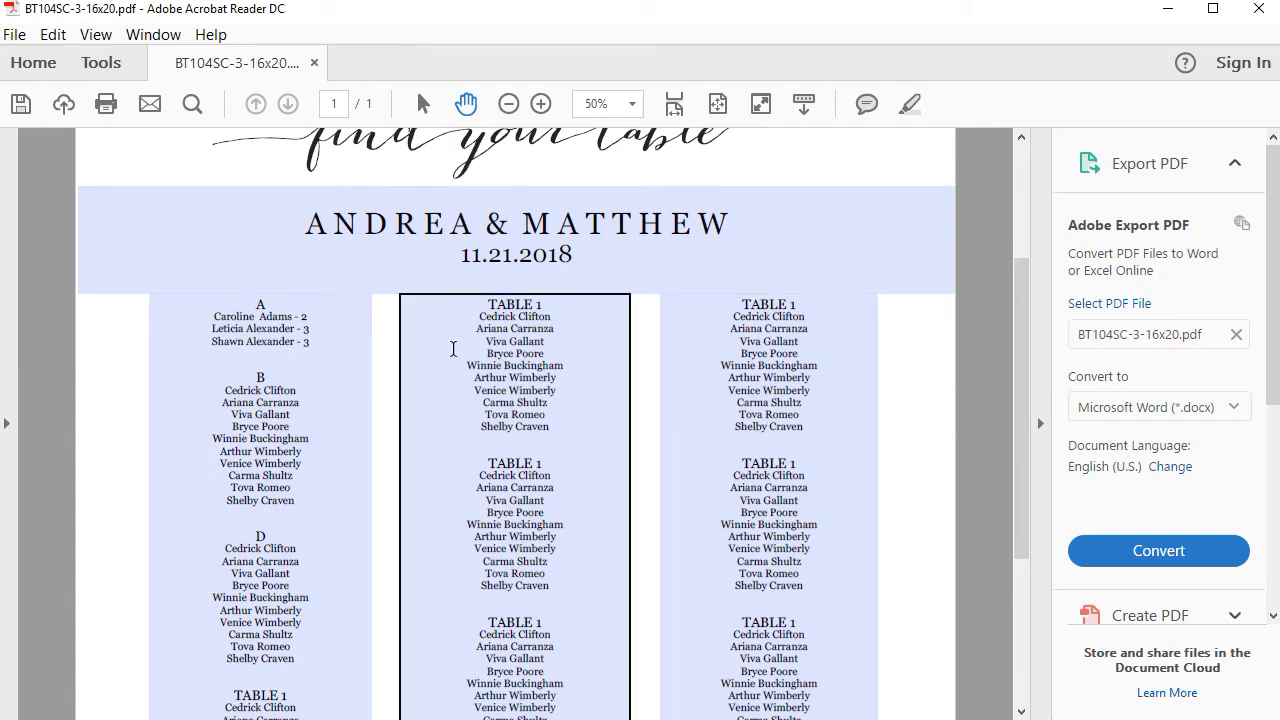
- Select group A's three guest names, zoom to 75%, and turn on the Properties Bar
{"action": "left_click", "coordinate": [212, 316]}
{"action": "left_click_drag", "start_coordinate": [212, 316], "coordinate": [316, 347]}
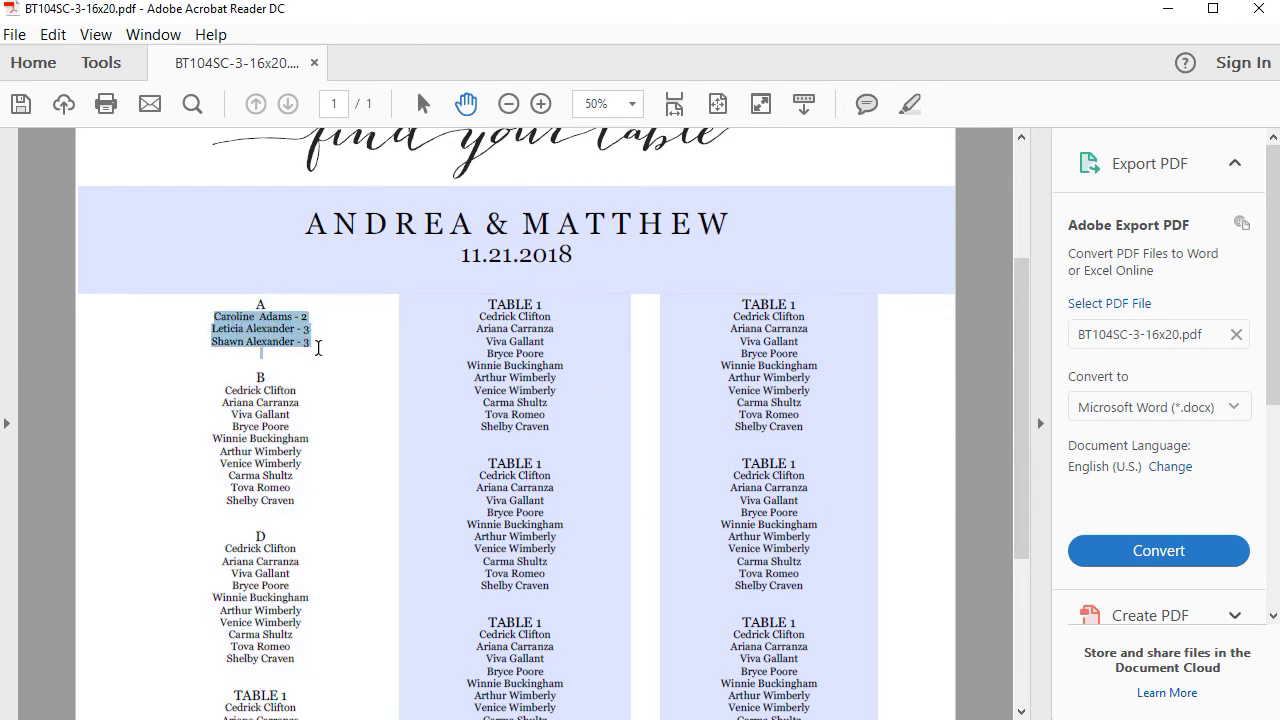
{"action": "left_click", "coordinate": [541, 104]}
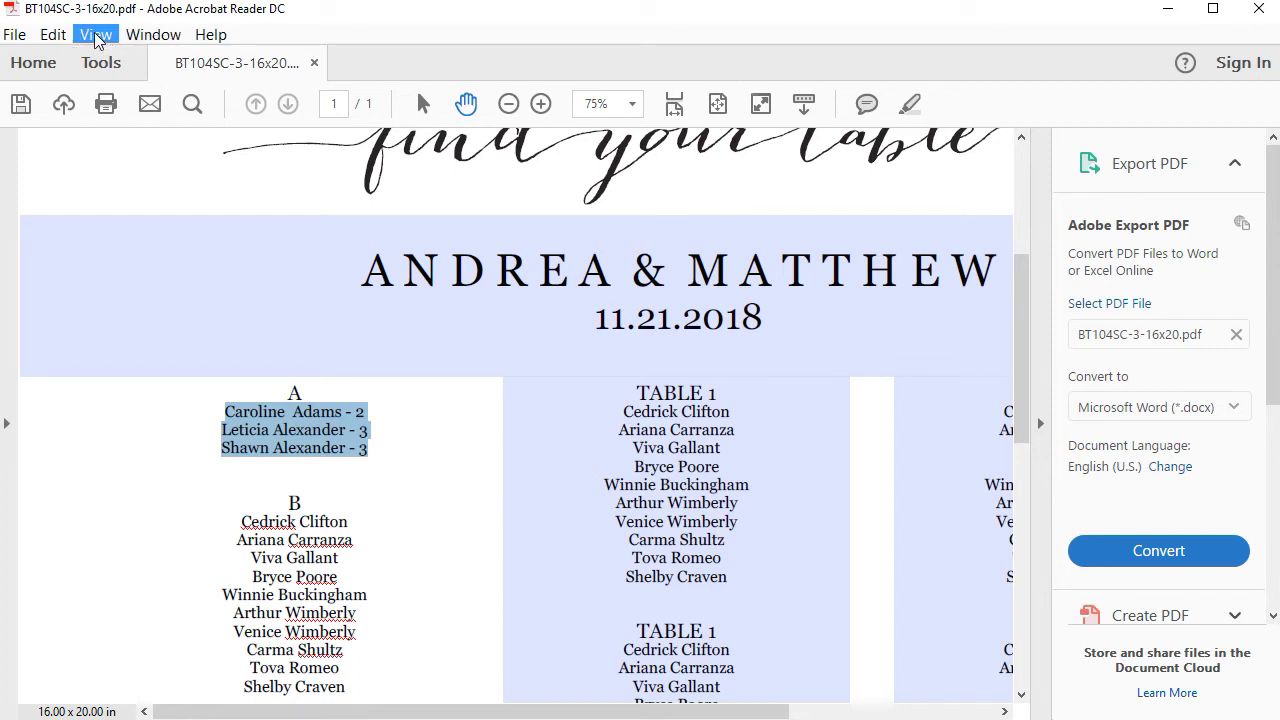
{"action": "left_click", "coordinate": [97, 36]}
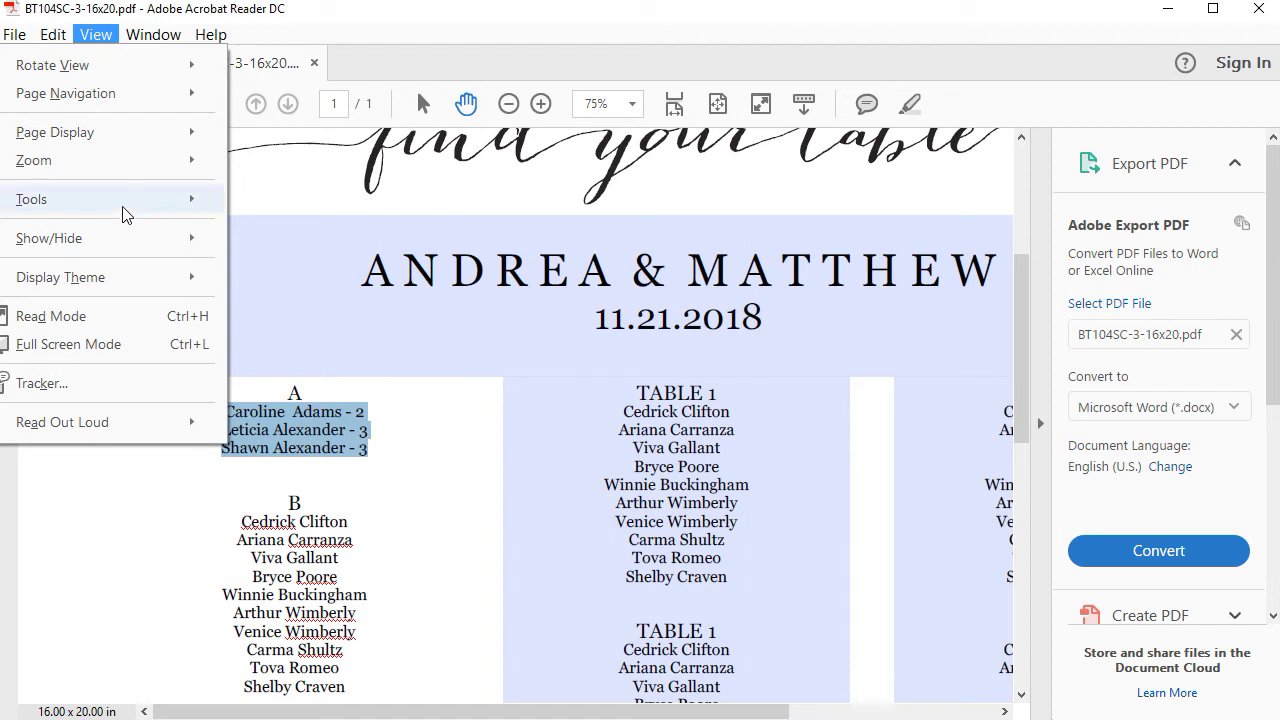
{"action": "mouse_move", "coordinate": [131, 247]}
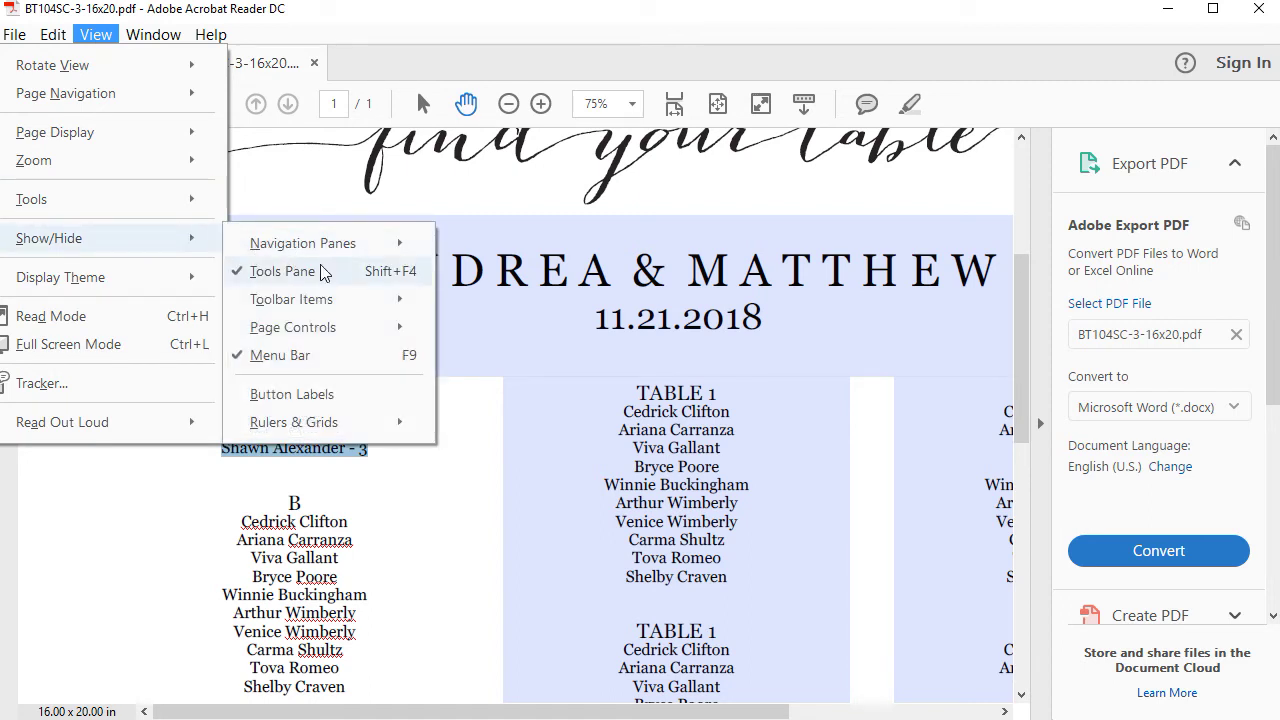
{"action": "mouse_move", "coordinate": [373, 303]}
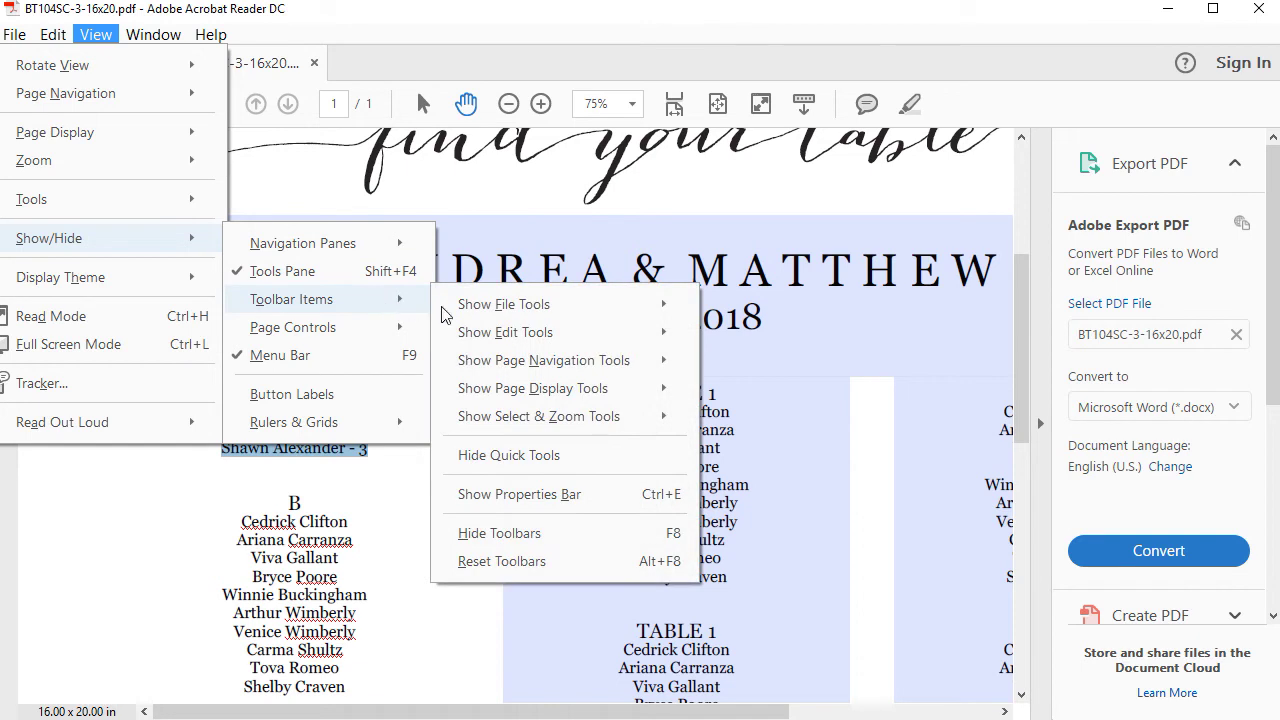
- Colour the three guest names under A teal
{"action": "left_click", "coordinate": [566, 494]}
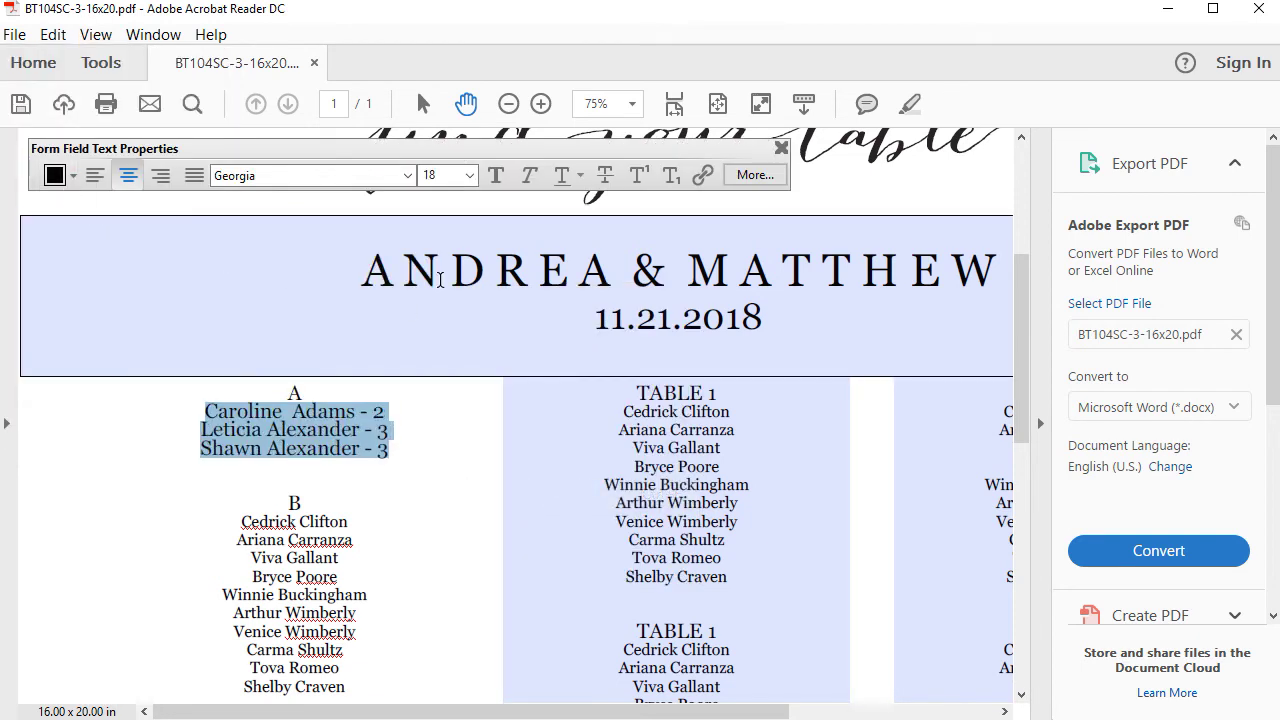
{"action": "left_click", "coordinate": [72, 178]}
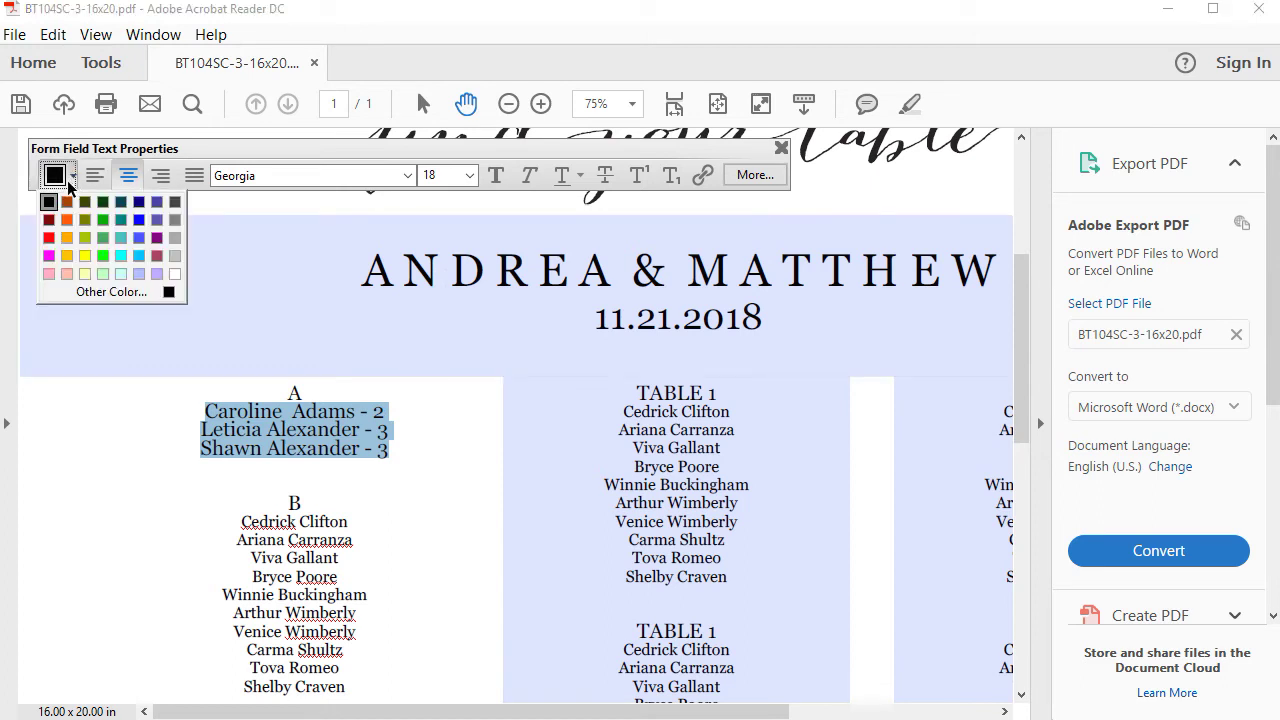
{"action": "left_click", "coordinate": [120, 220]}
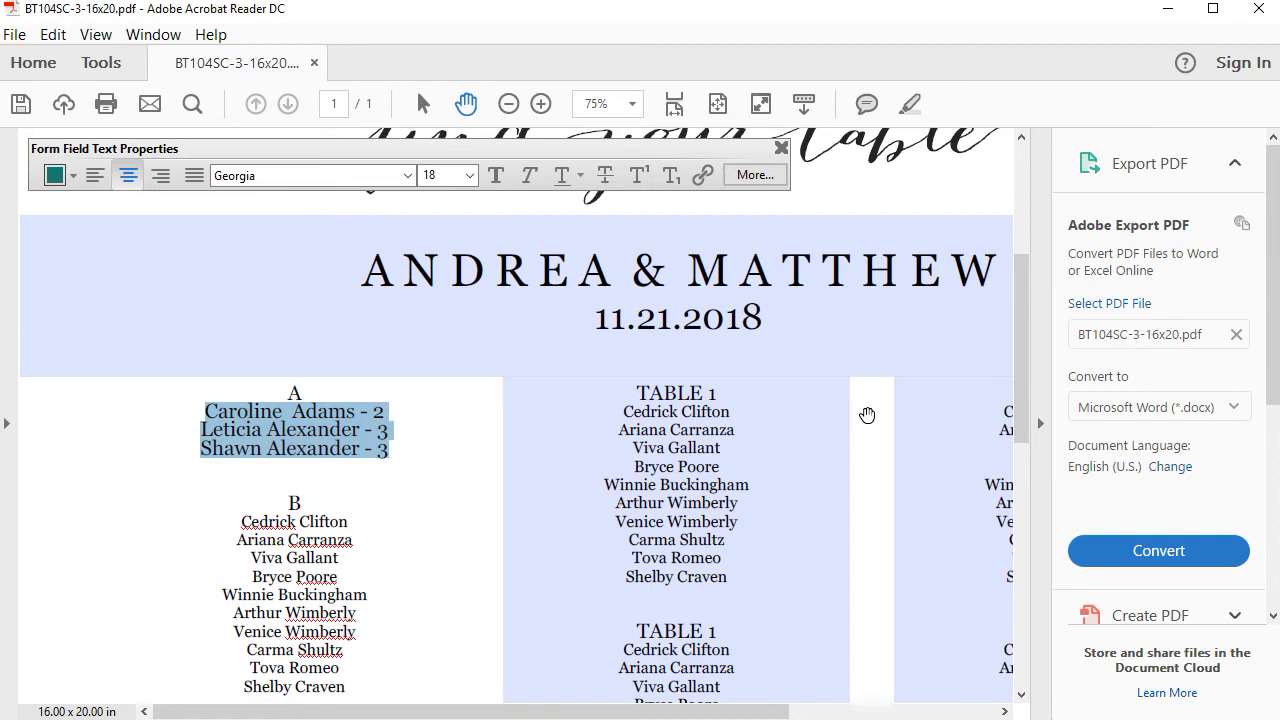
{"action": "left_click", "coordinate": [867, 414]}
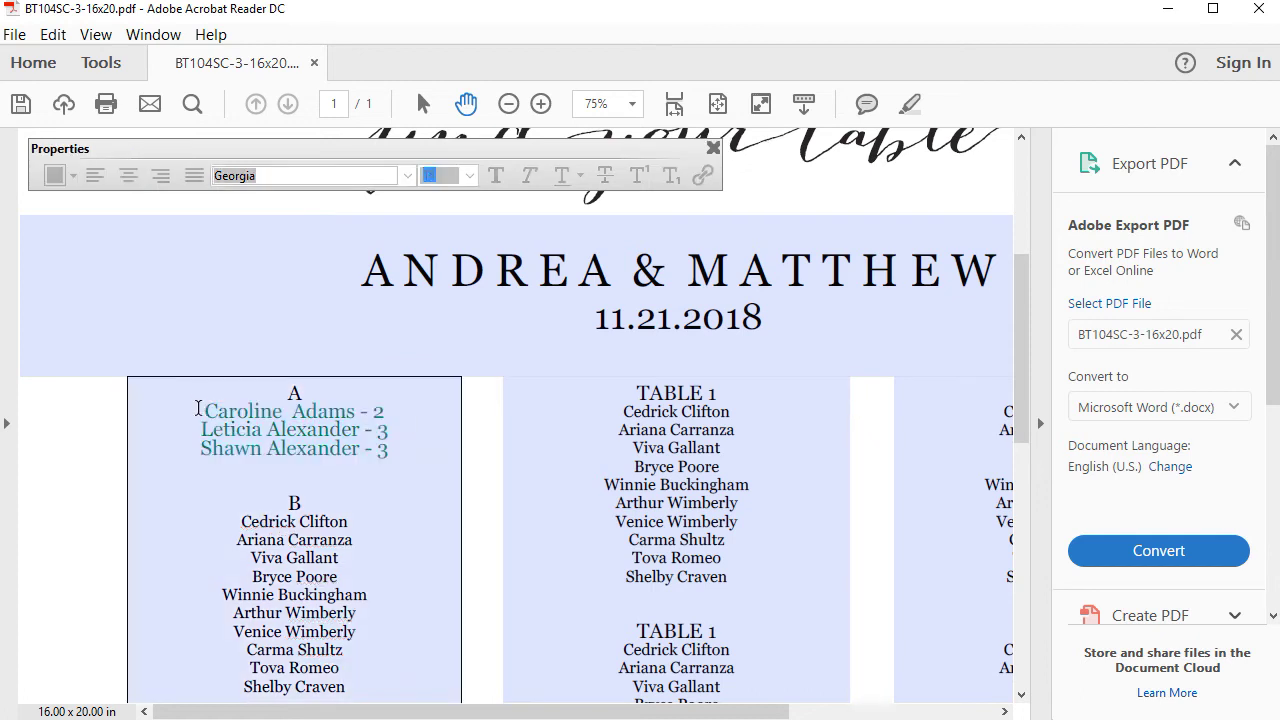
- Reselect the three names under A and set their font size to 20
{"action": "left_click_drag", "start_coordinate": [198, 408], "coordinate": [428, 454]}
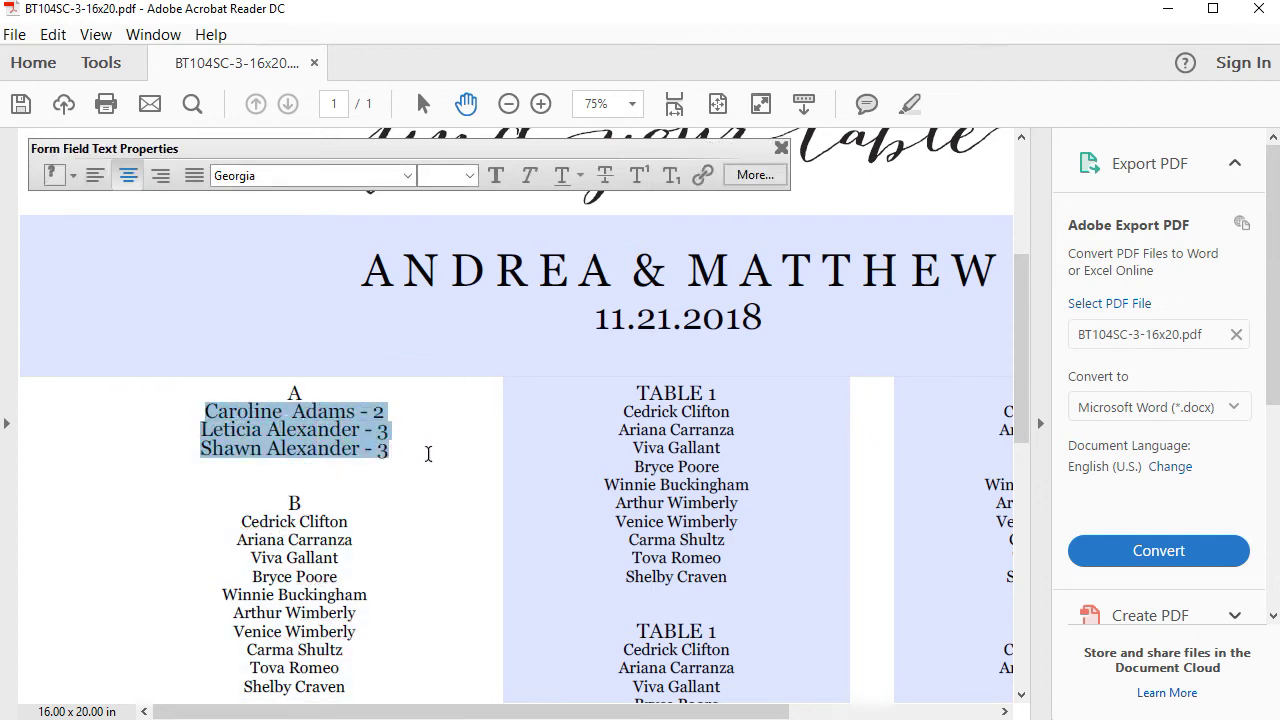
{"action": "left_click", "coordinate": [468, 175]}
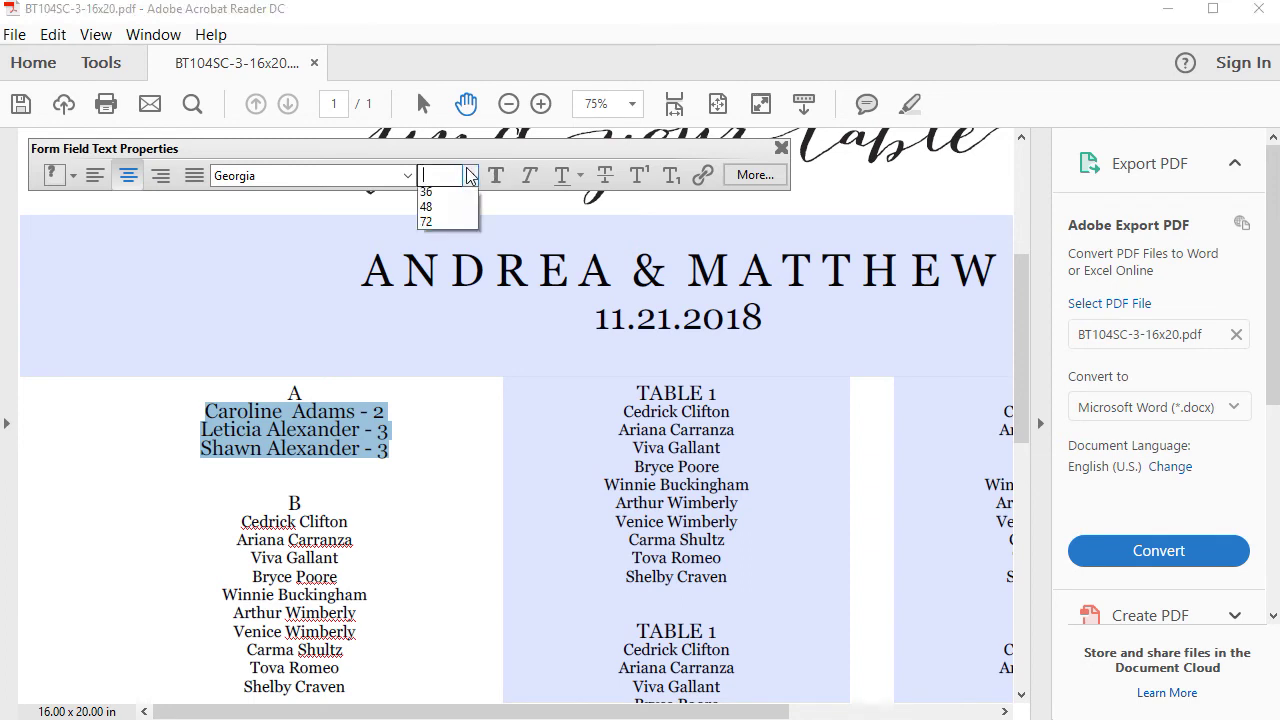
{"action": "left_click", "coordinate": [423, 298]}
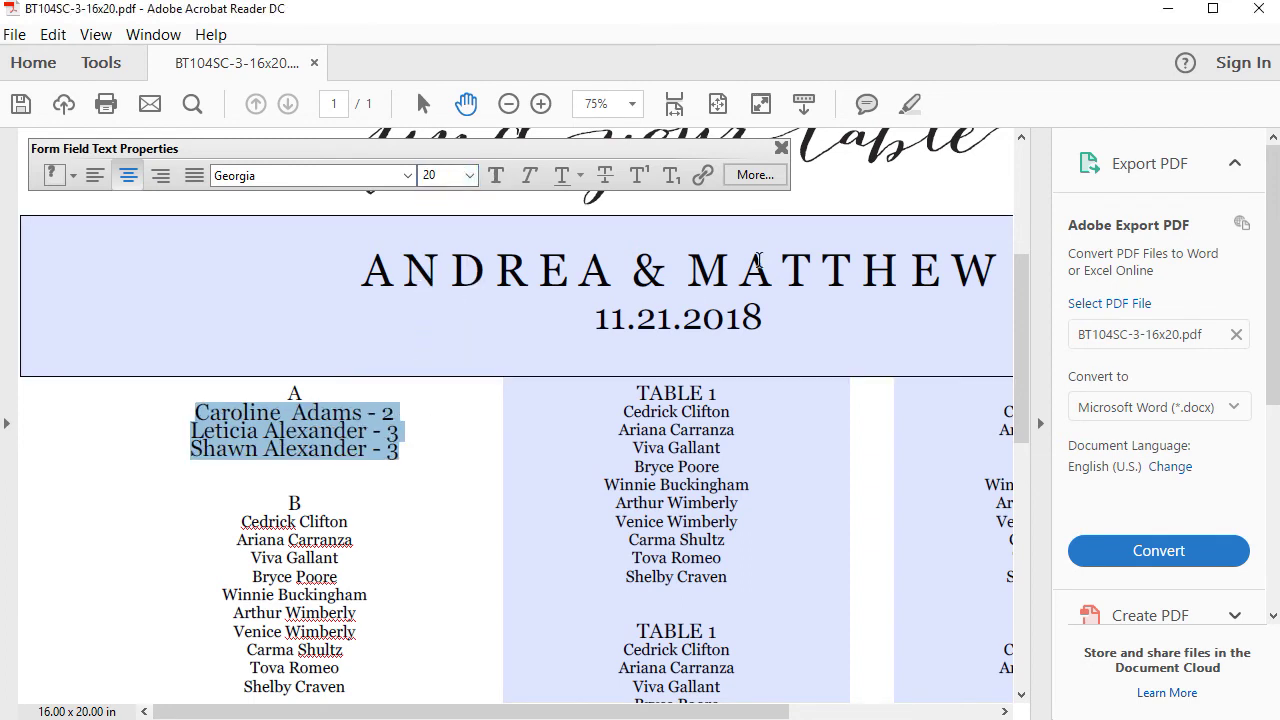
- Reduce the names under A to 18 pt in the full text formatting settings
{"action": "left_click", "coordinate": [760, 176]}
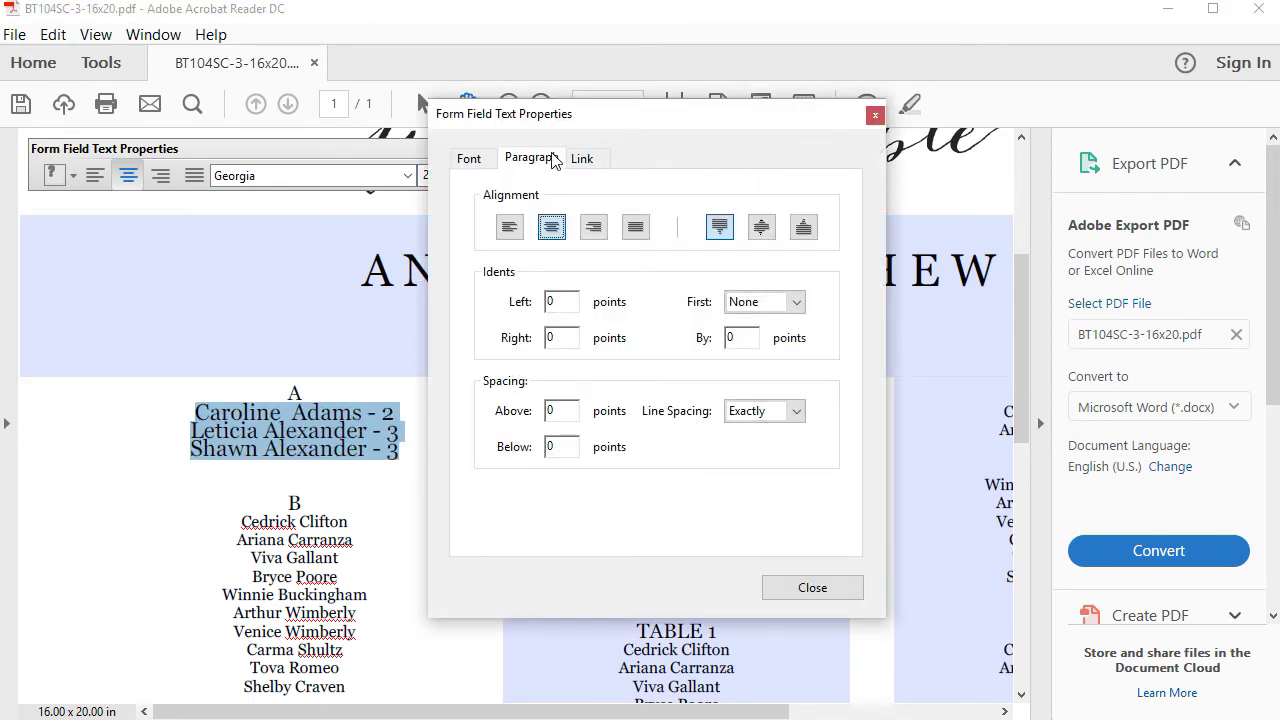
{"action": "left_click", "coordinate": [468, 158]}
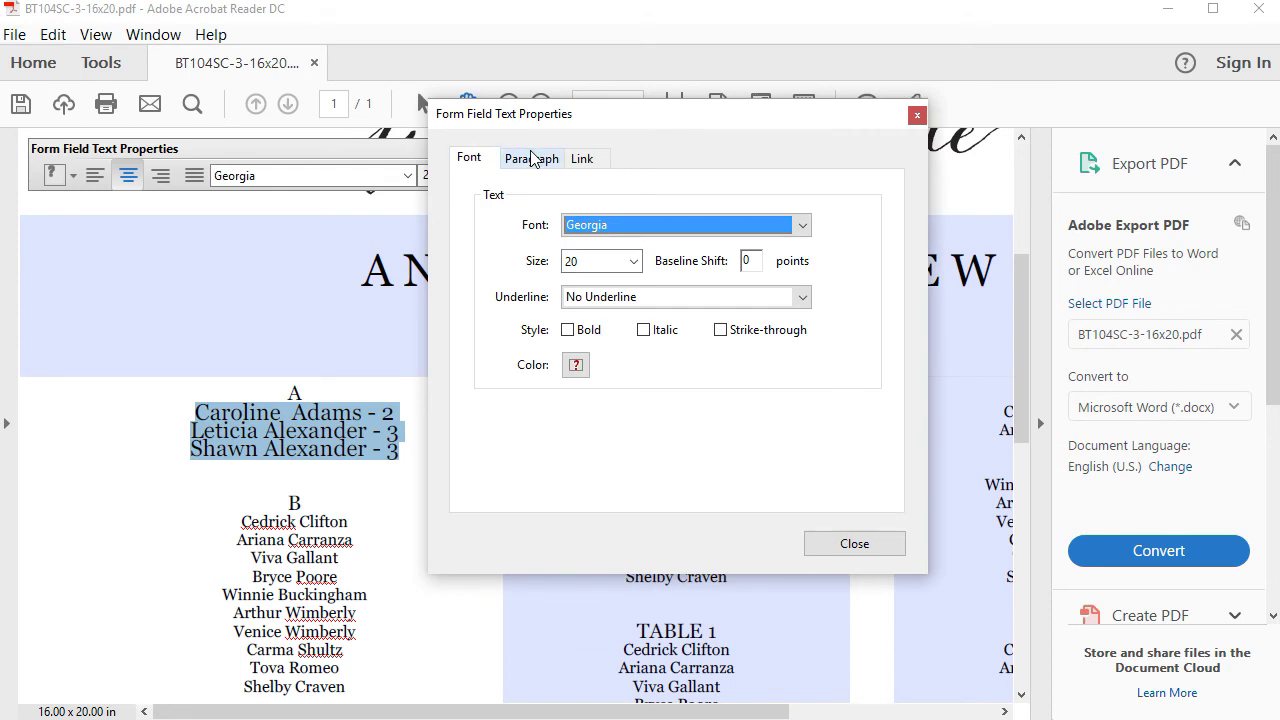
{"action": "left_click", "coordinate": [632, 261]}
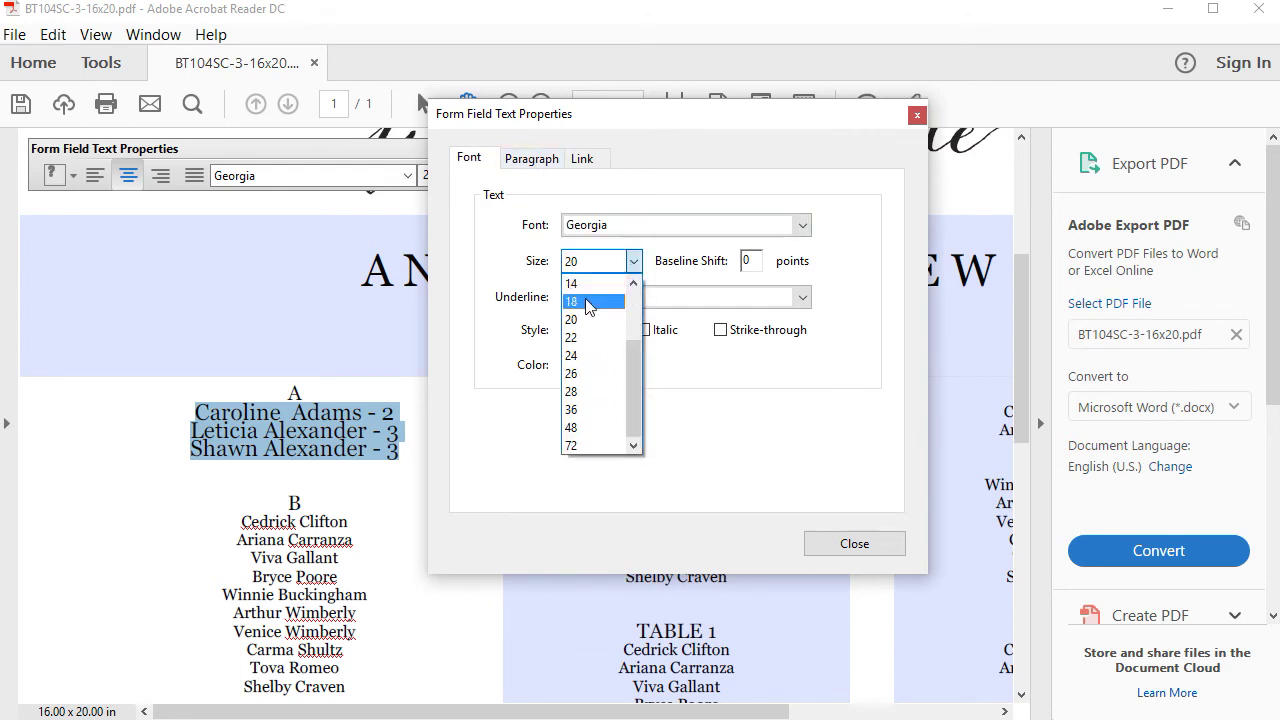
{"action": "left_click", "coordinate": [588, 302]}
- Widen the names' line spacing, trying Single before settling on 1.5 lines
{"action": "left_click", "coordinate": [534, 160]}
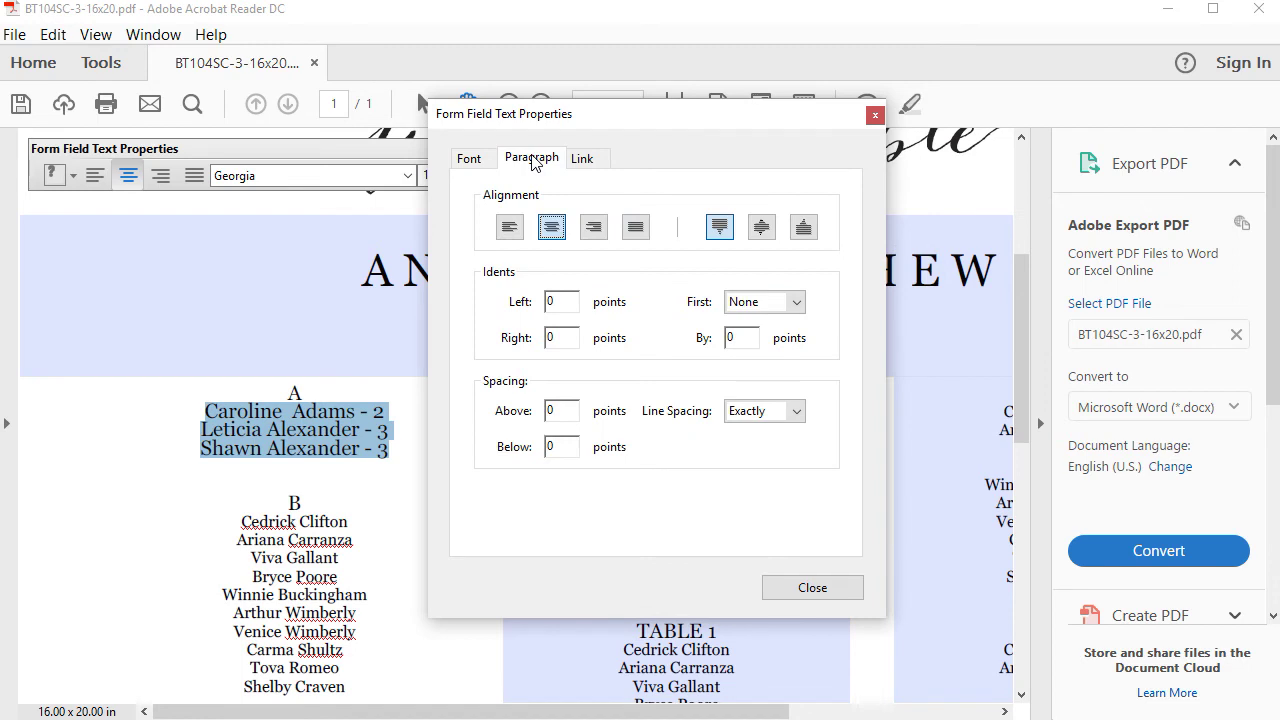
{"action": "left_click", "coordinate": [795, 413]}
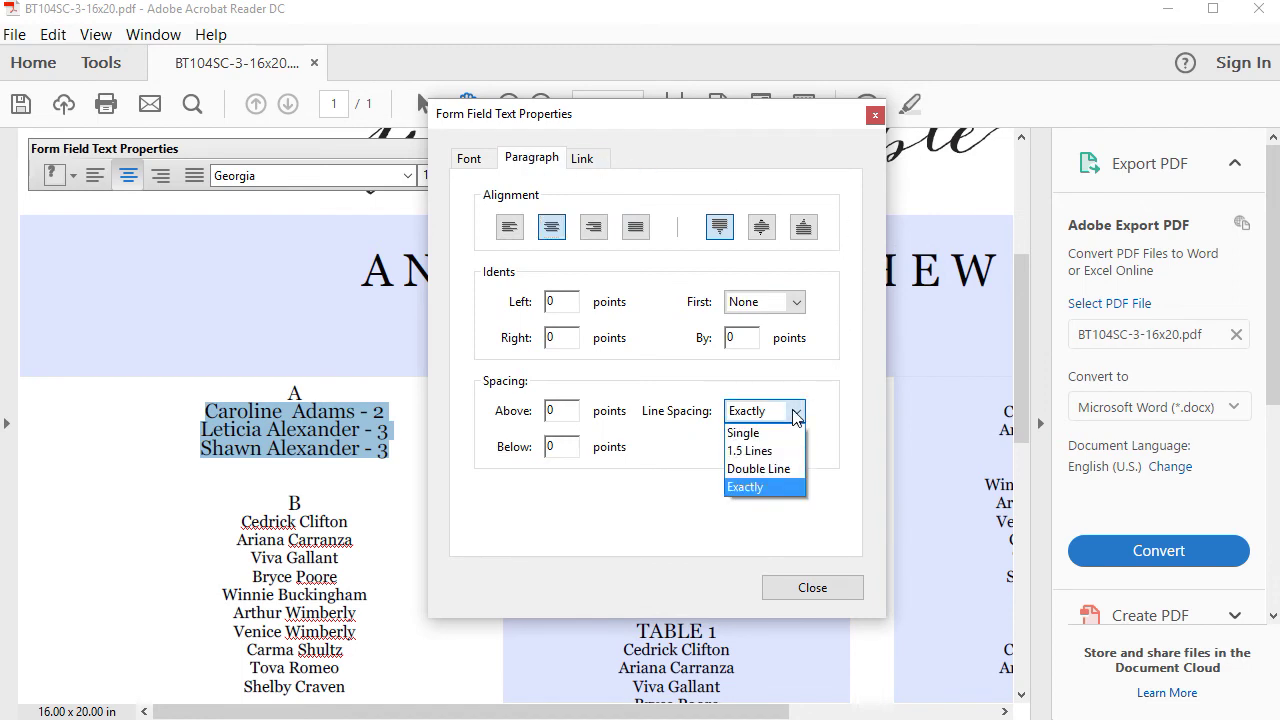
{"action": "left_click", "coordinate": [760, 429]}
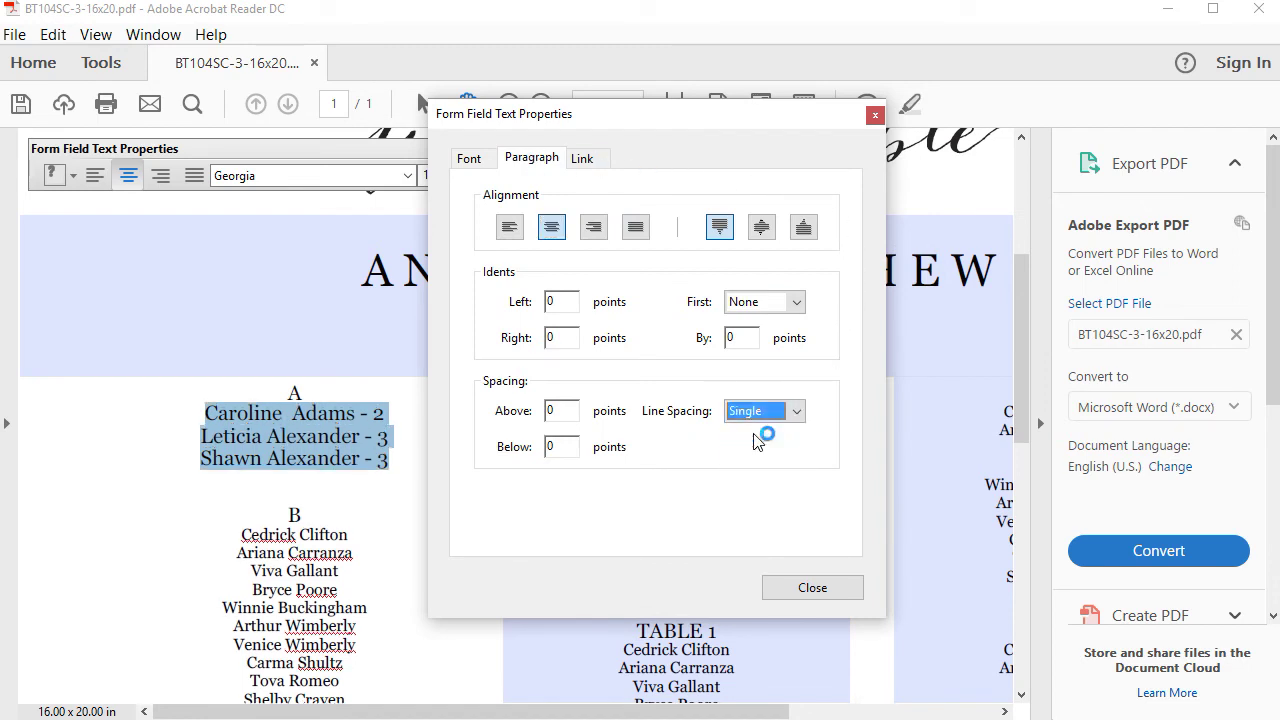
{"action": "left_click", "coordinate": [799, 412]}
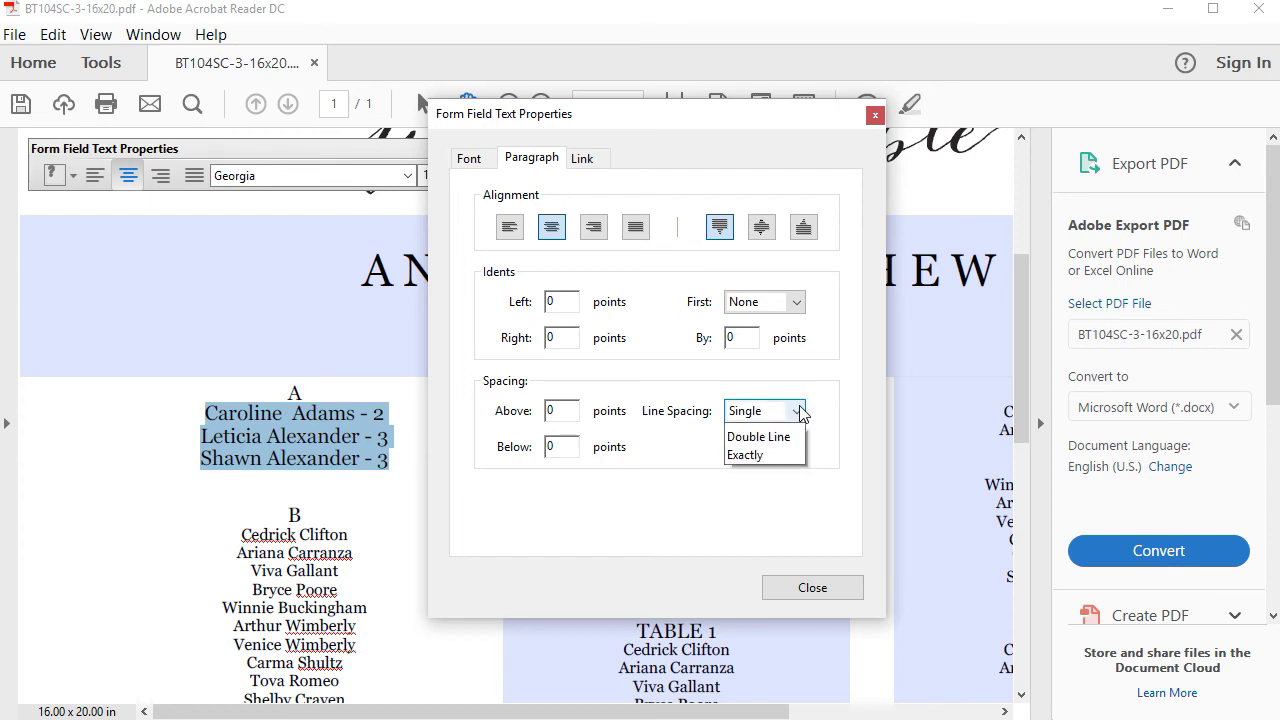
{"action": "left_click", "coordinate": [787, 457]}
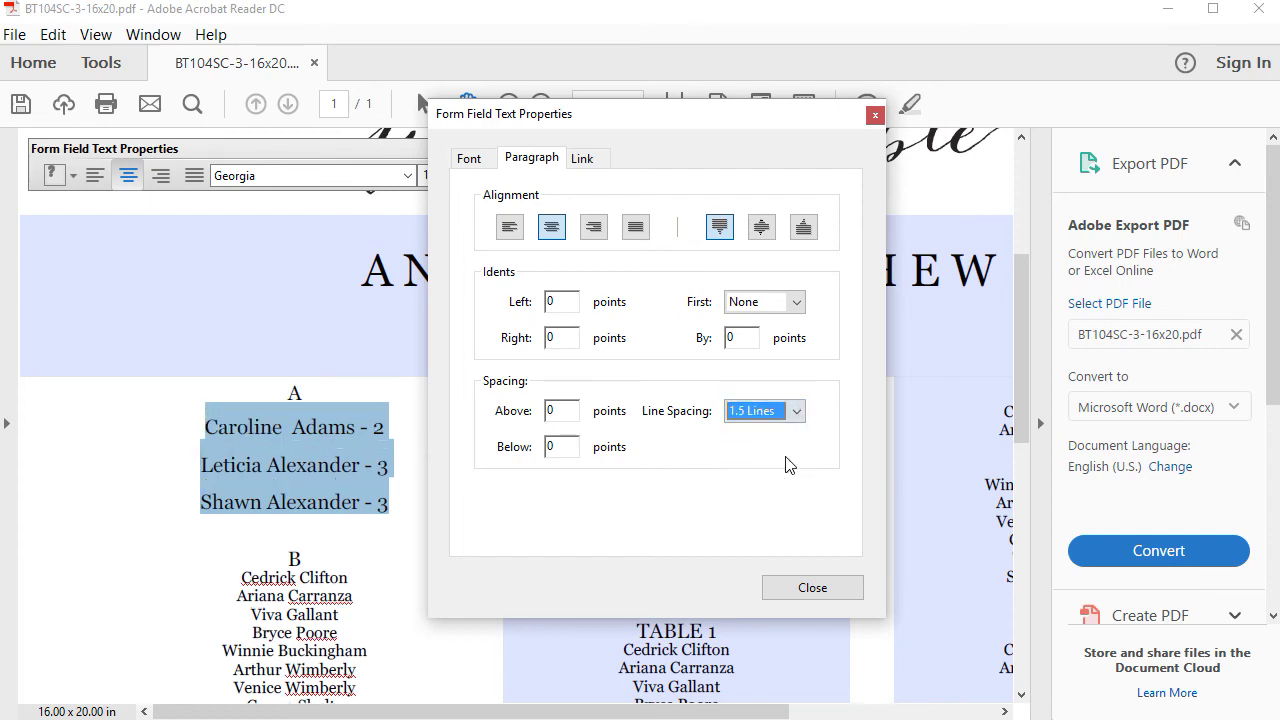
{"action": "left_click", "coordinate": [800, 416]}
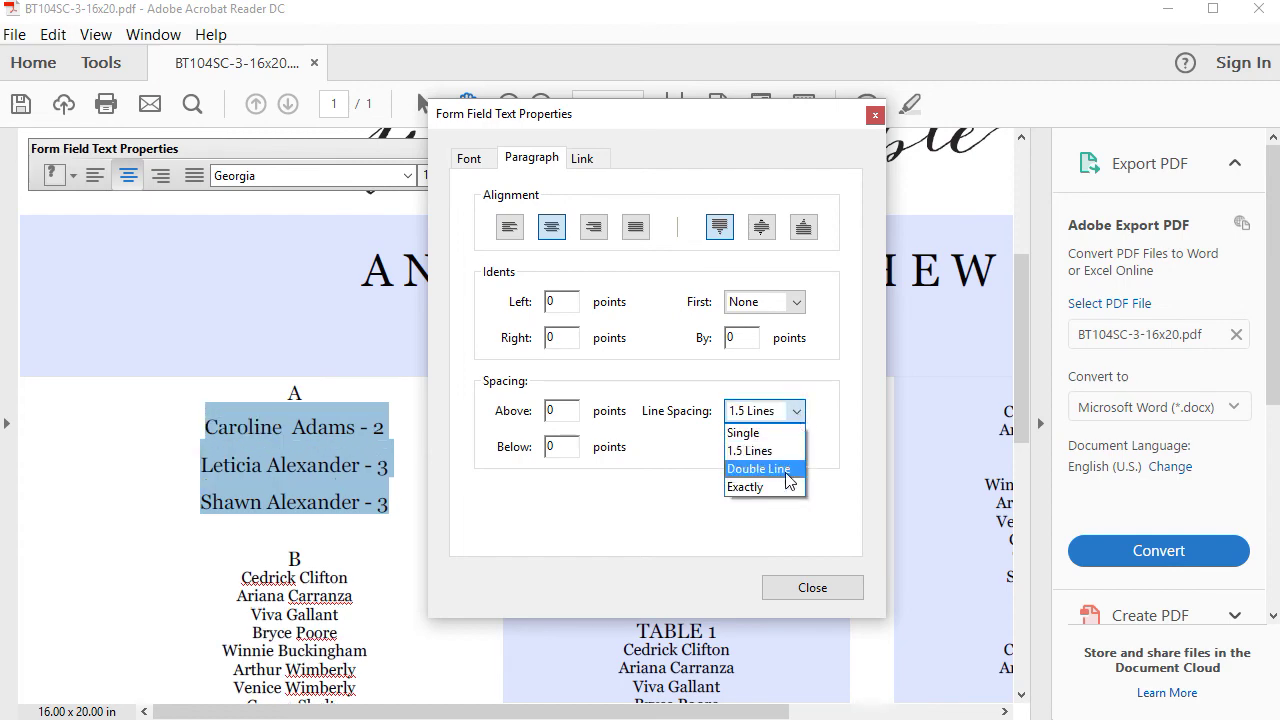